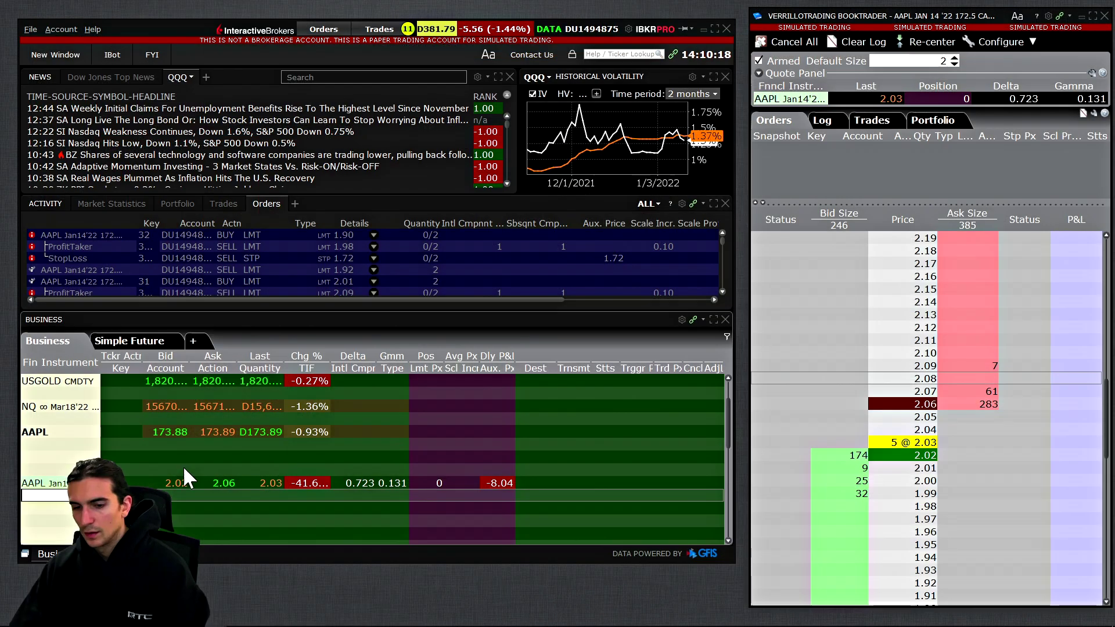
Open the BookTrader Buy LMT at BookTrader Price hotkey's details: +8-tick target, -18-tick stop
scroll(778, 344, down, 4)
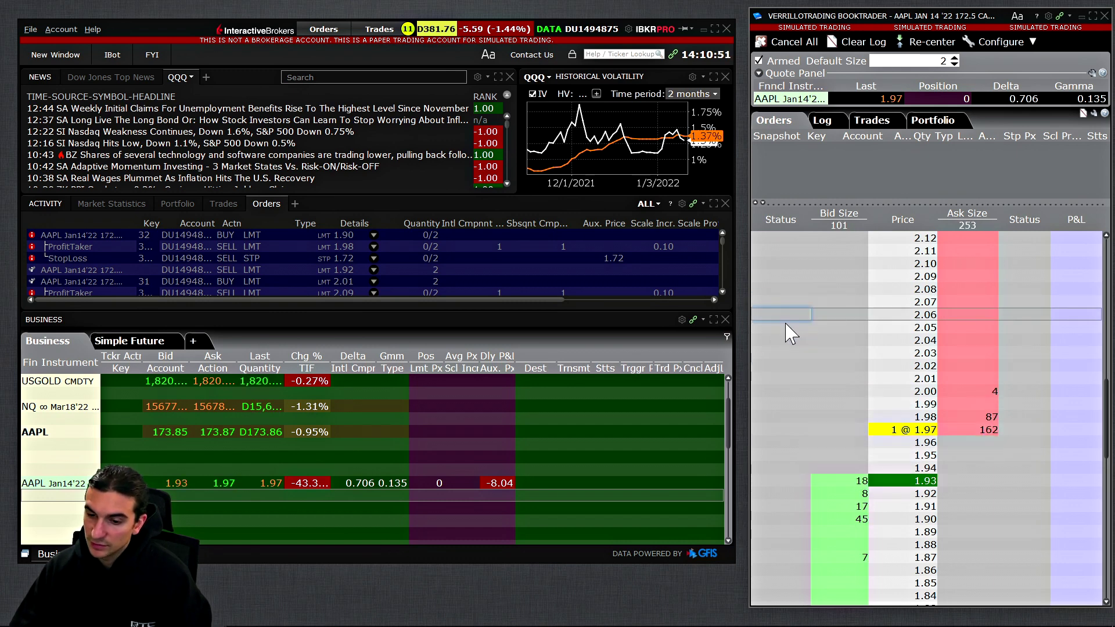
scroll(789, 334, down, 4)
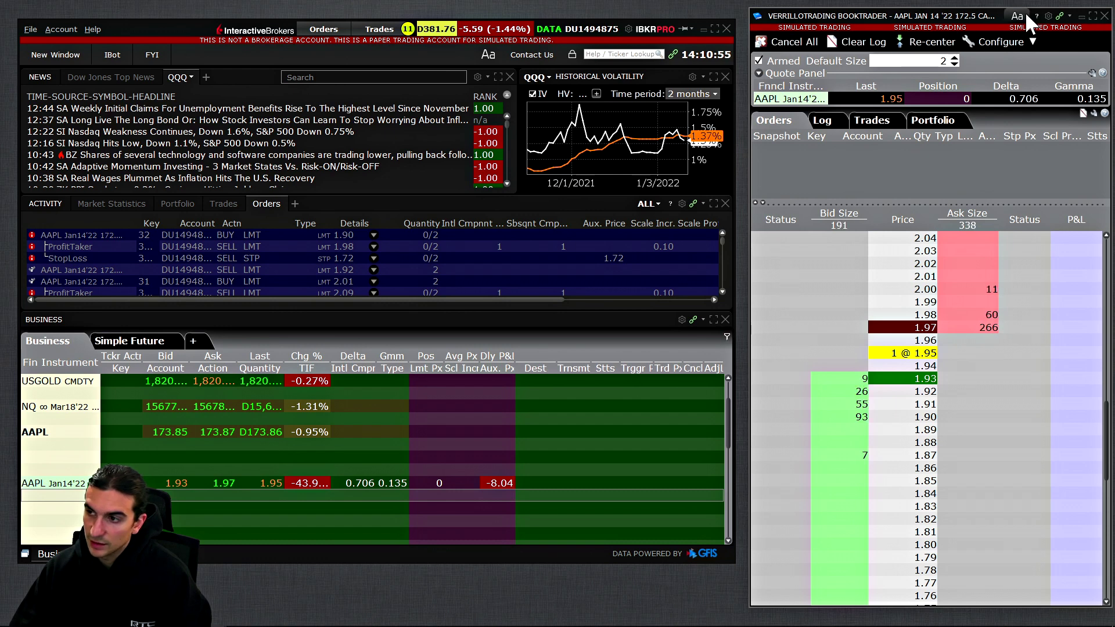
drag(938, 17, 933, 17)
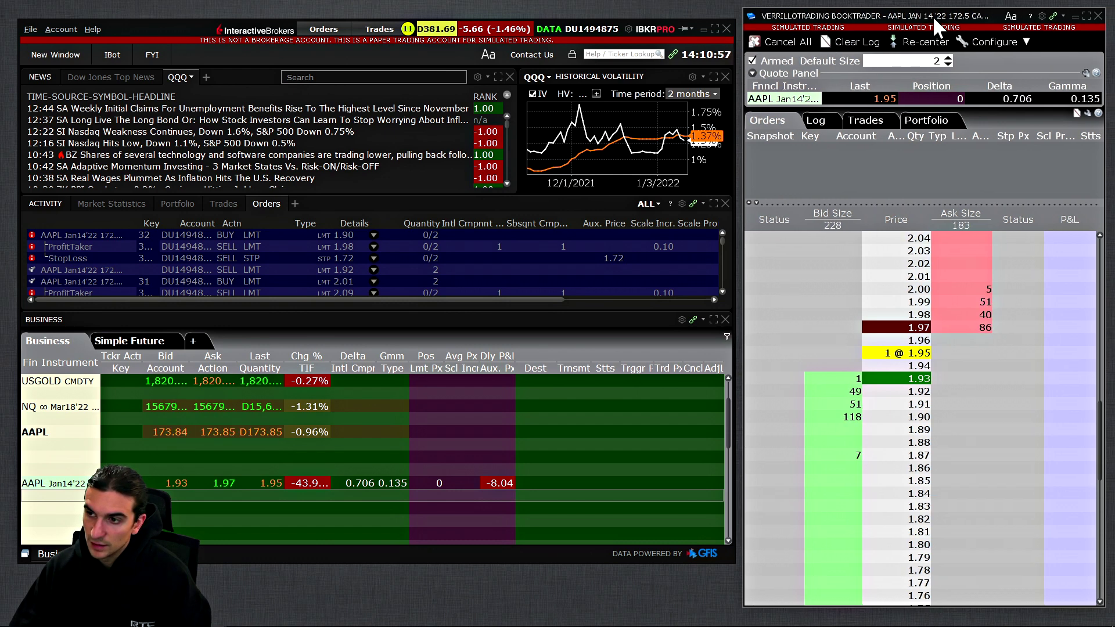
click(1064, 16)
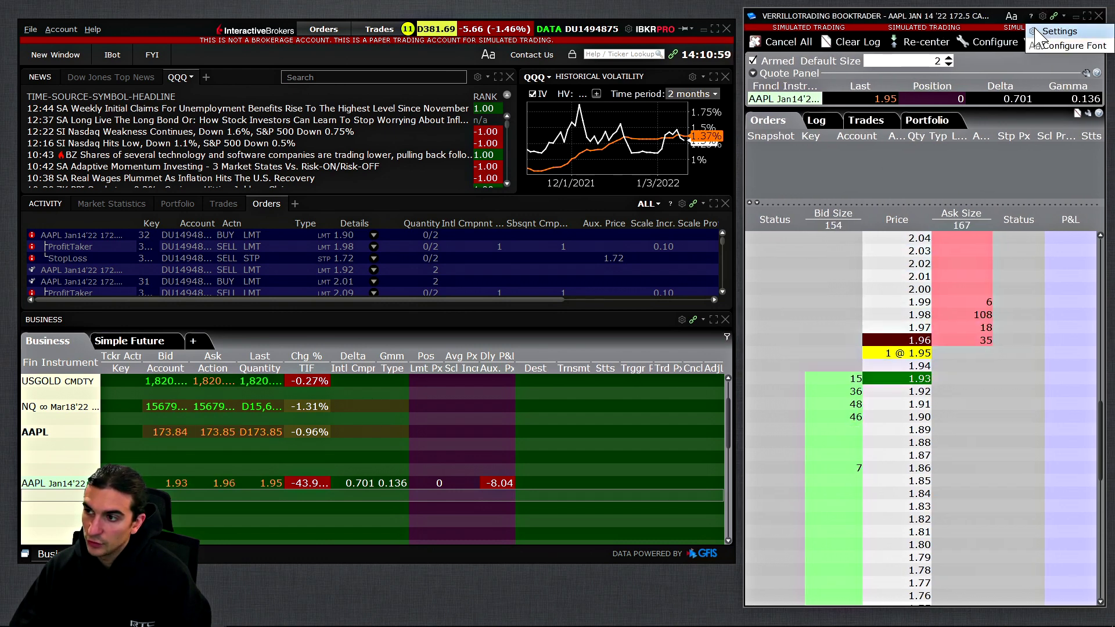
click(1048, 33)
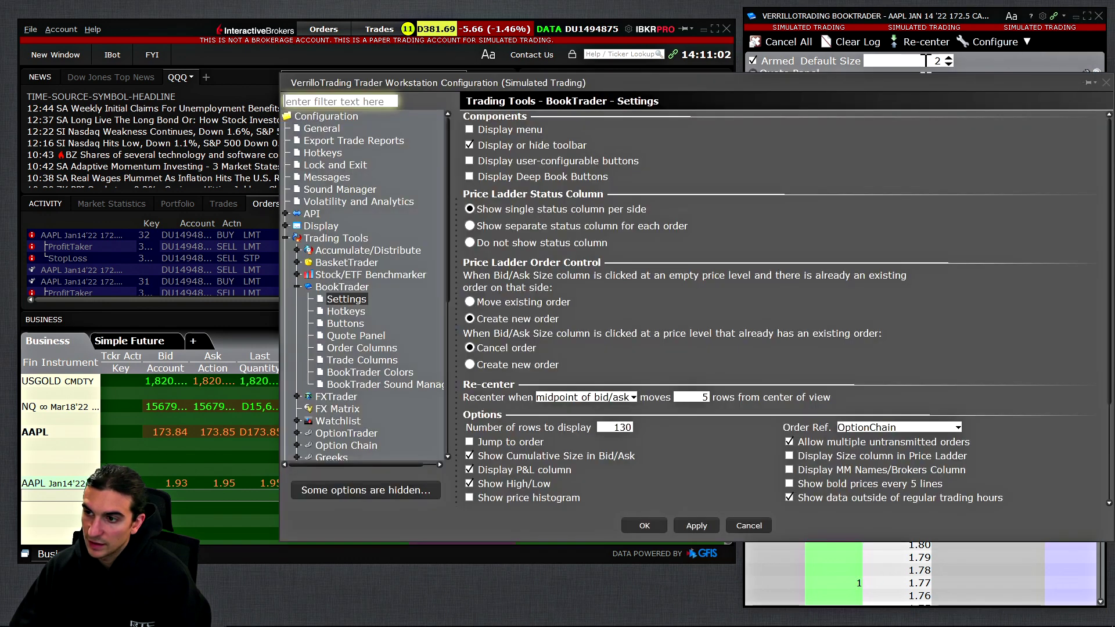
click(340, 303)
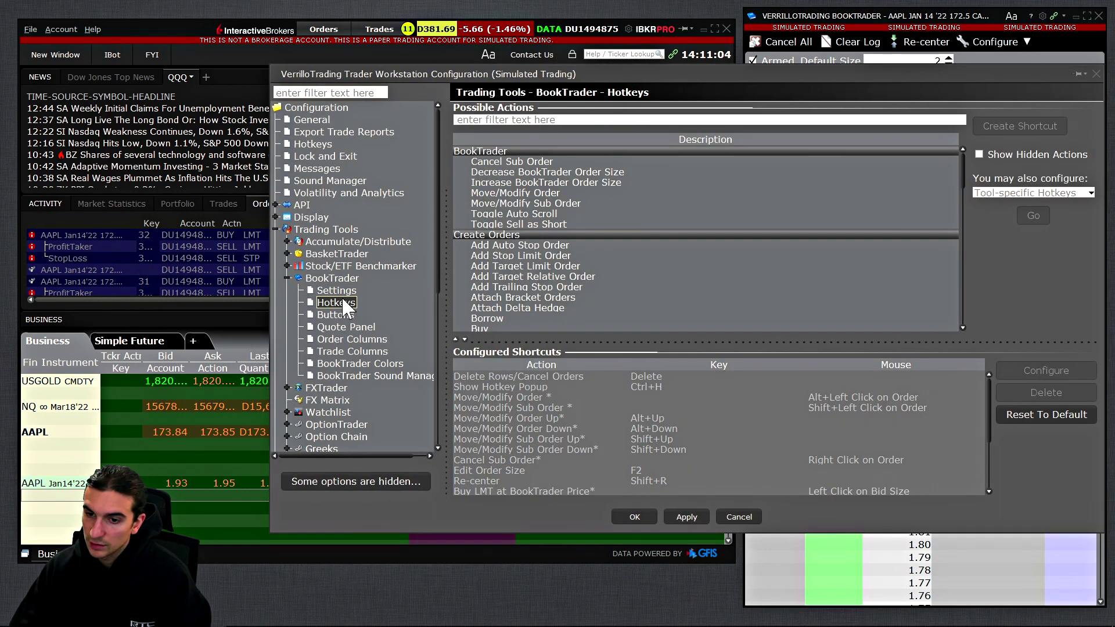
click(523, 481)
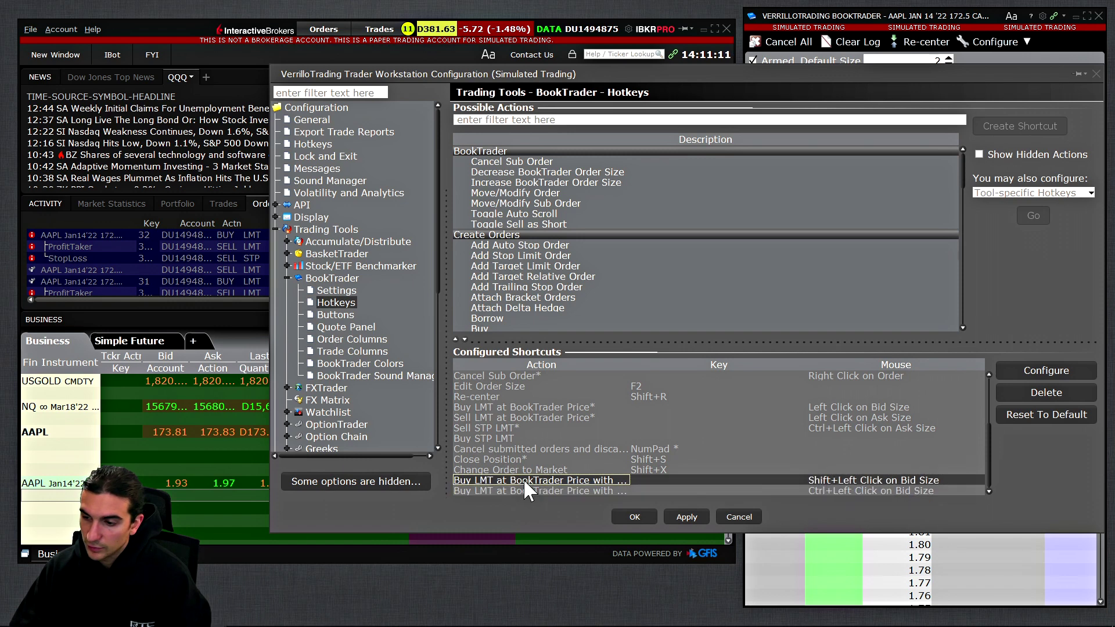
click(1028, 371)
click(388, 113)
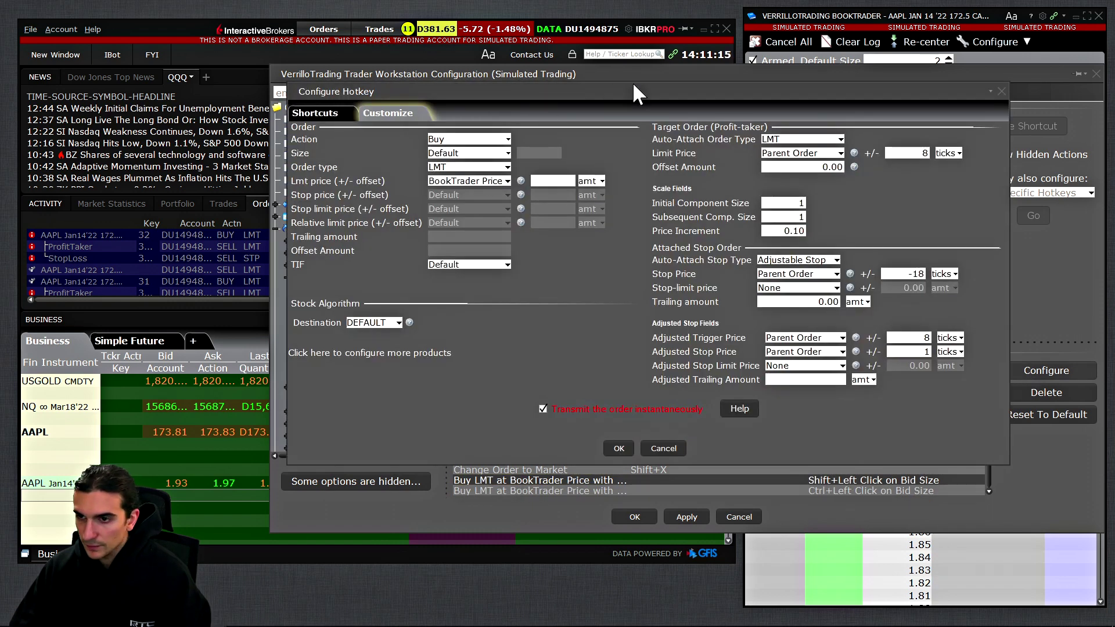
drag(621, 92, 594, 163)
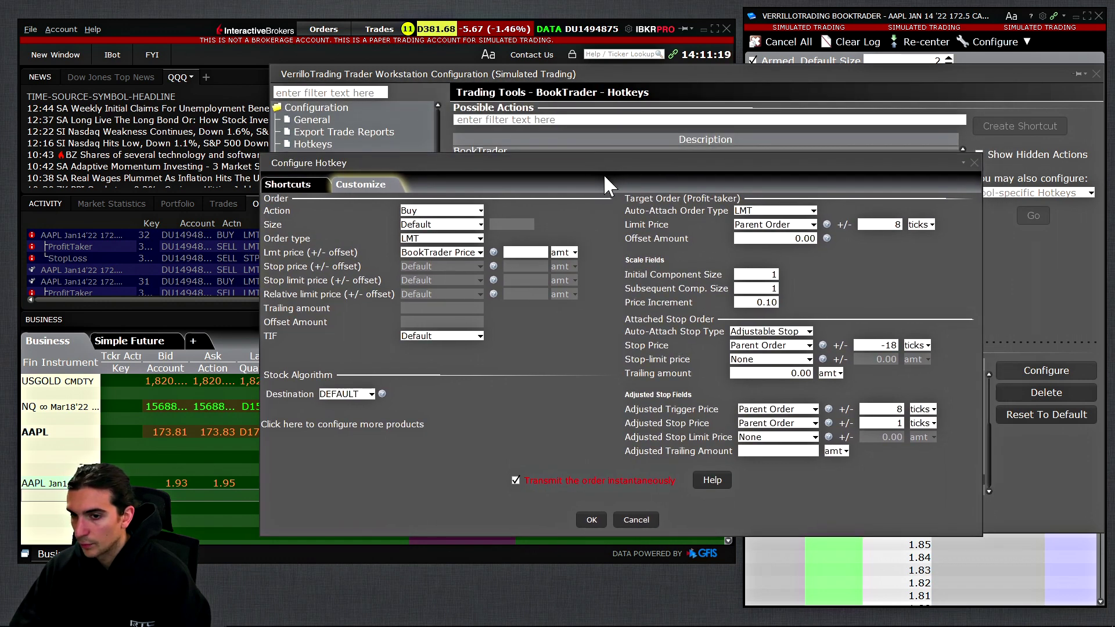
drag(574, 162, 579, 167)
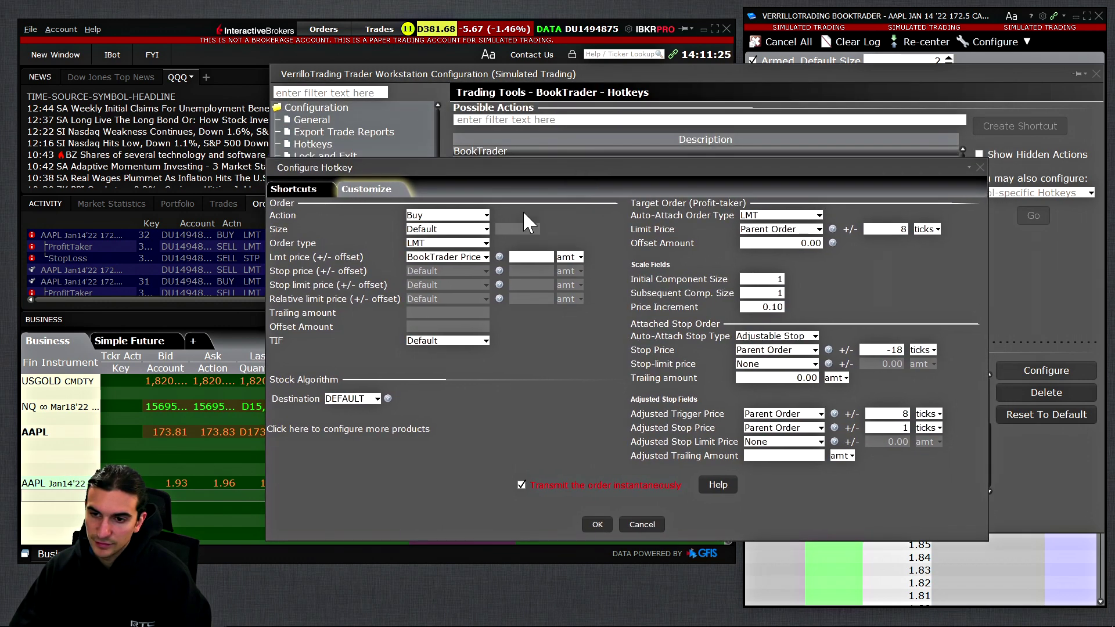
click(428, 257)
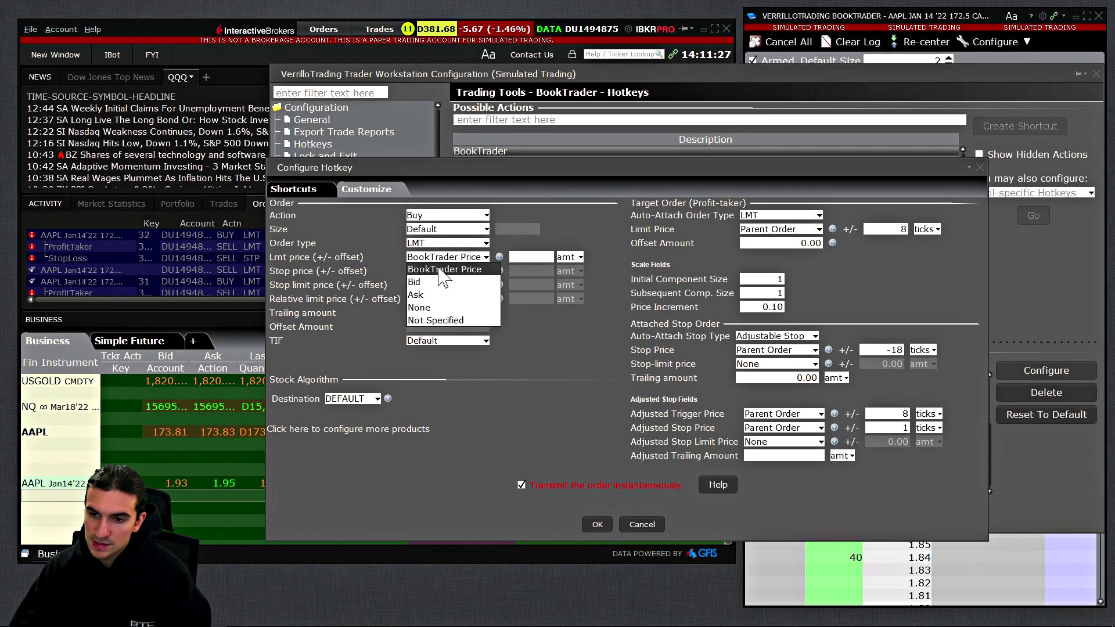
click(444, 269)
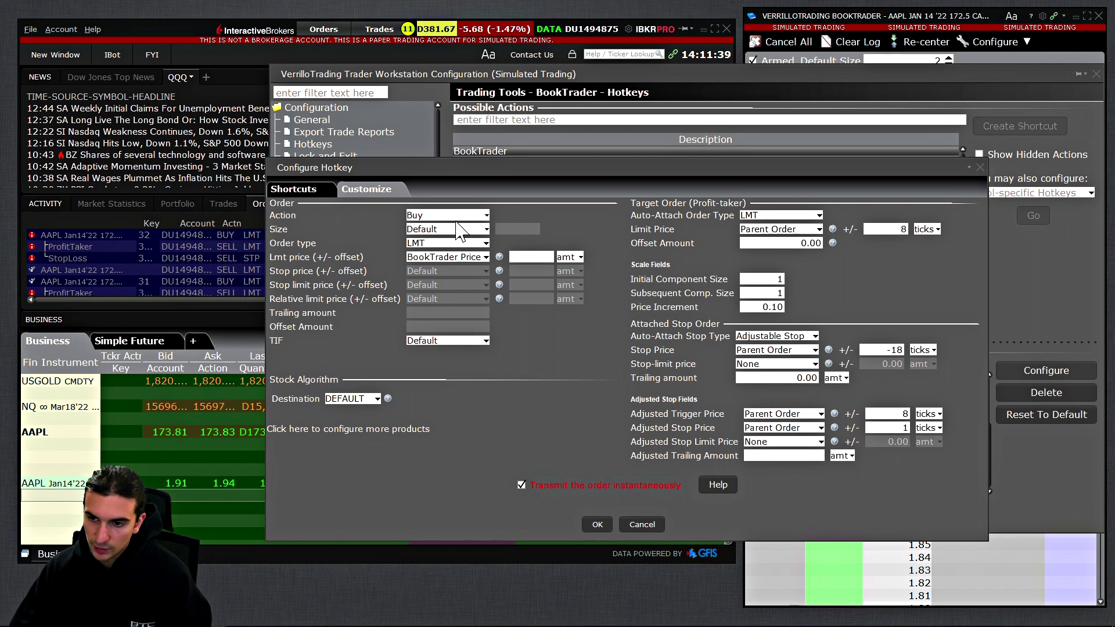
click(436, 256)
click(458, 269)
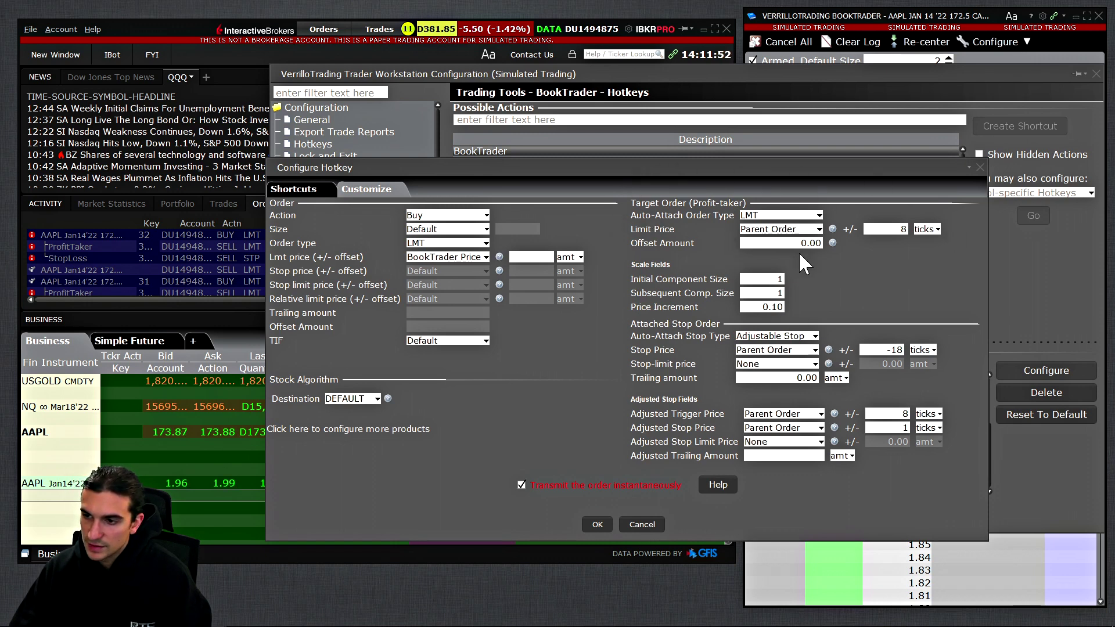
click(770, 231)
click(771, 292)
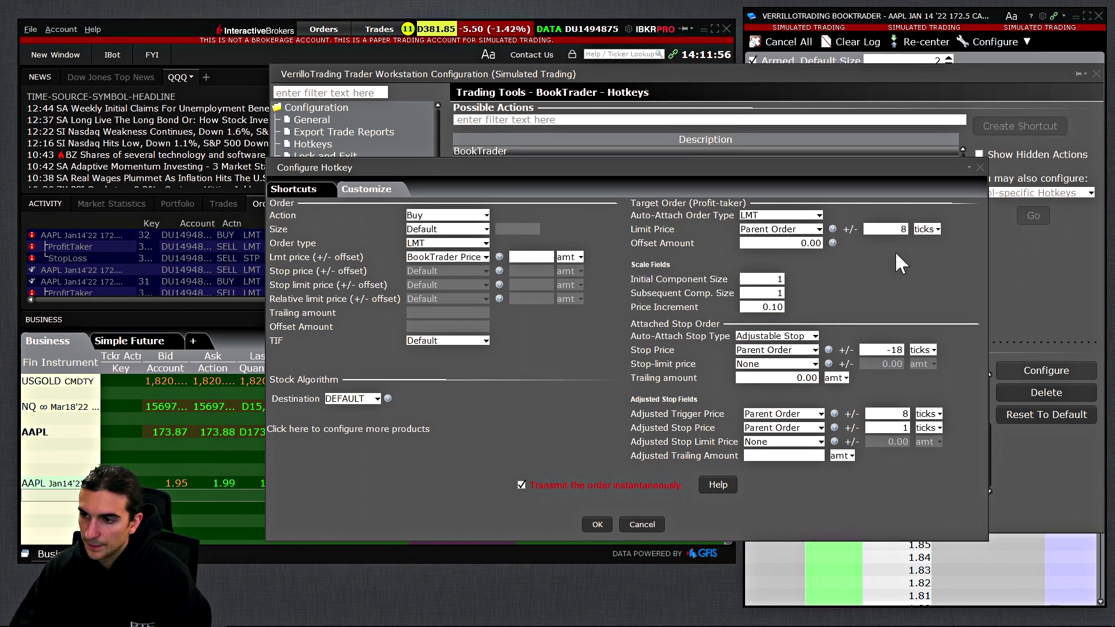
double_click(902, 230)
click(927, 229)
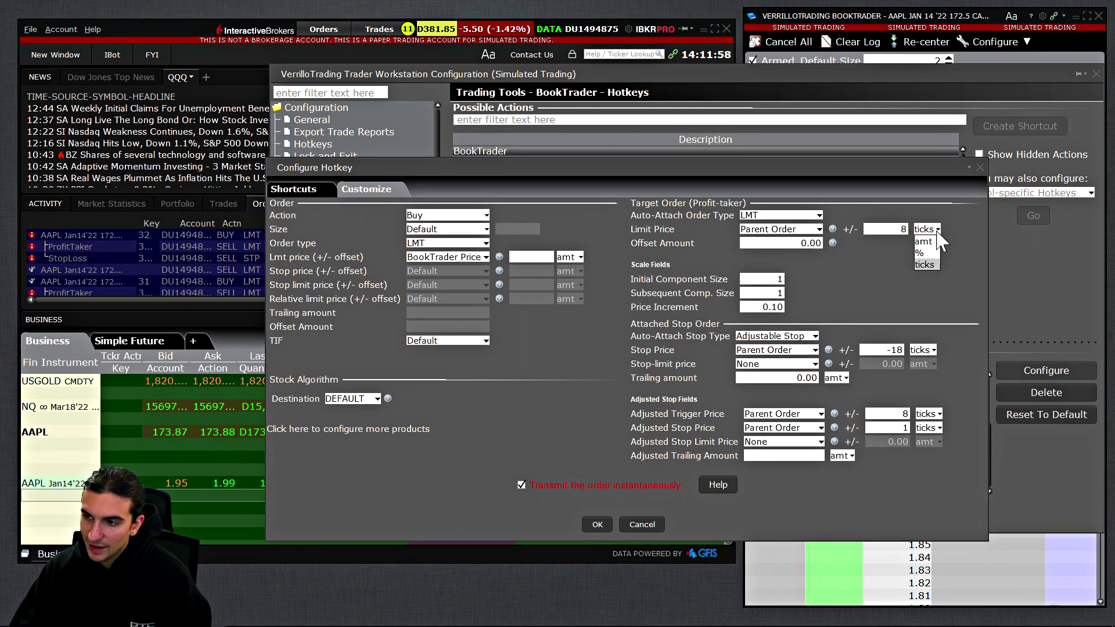
click(932, 263)
key(Tab)
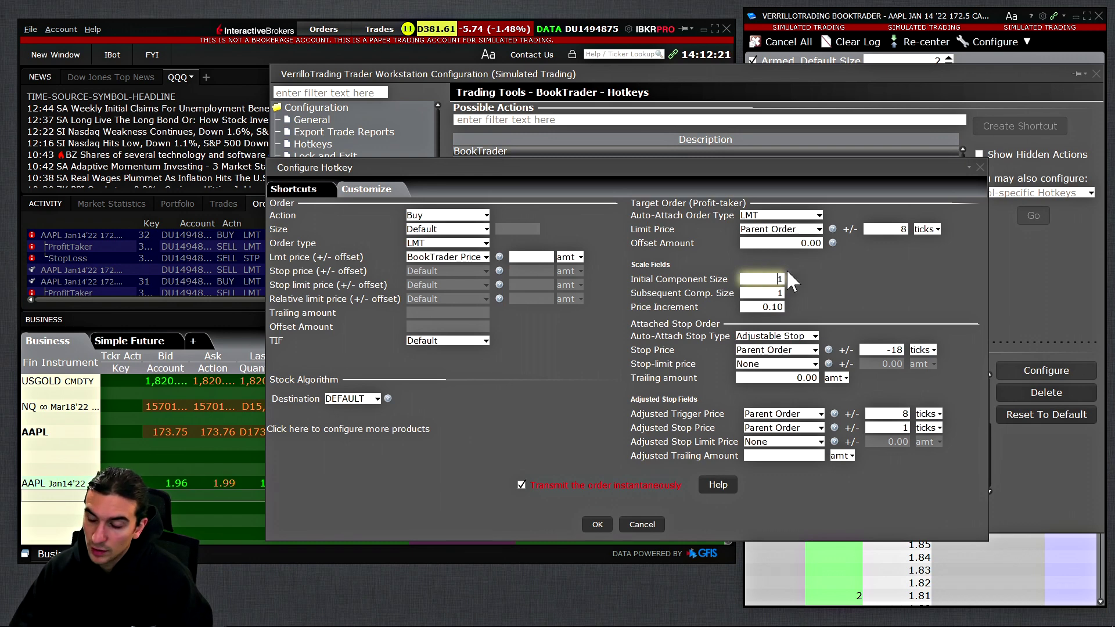
click(779, 293)
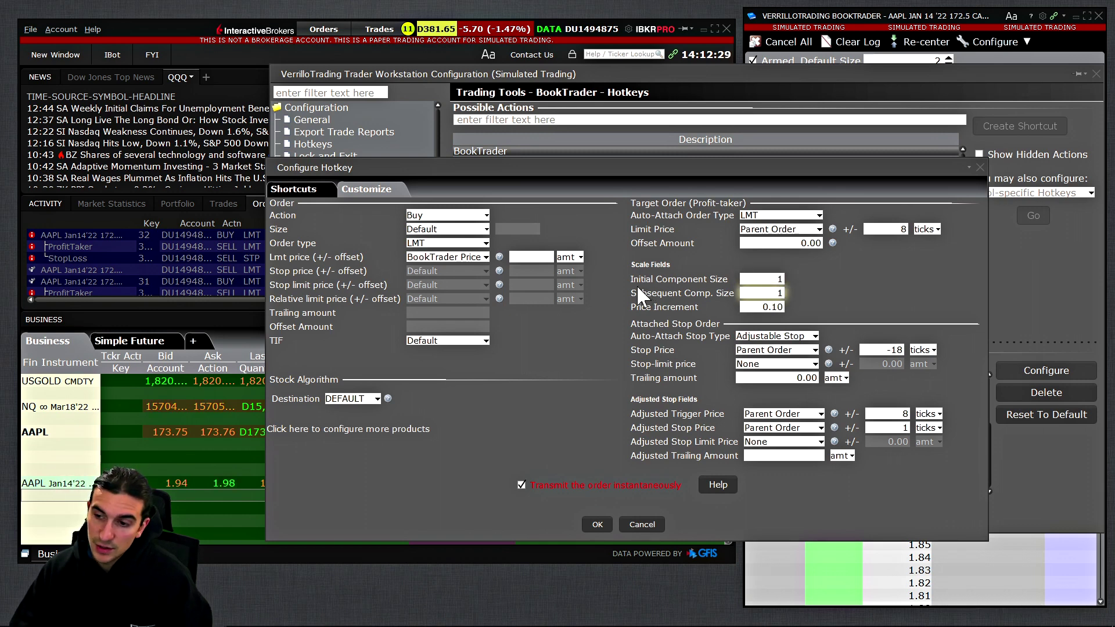
click(770, 279)
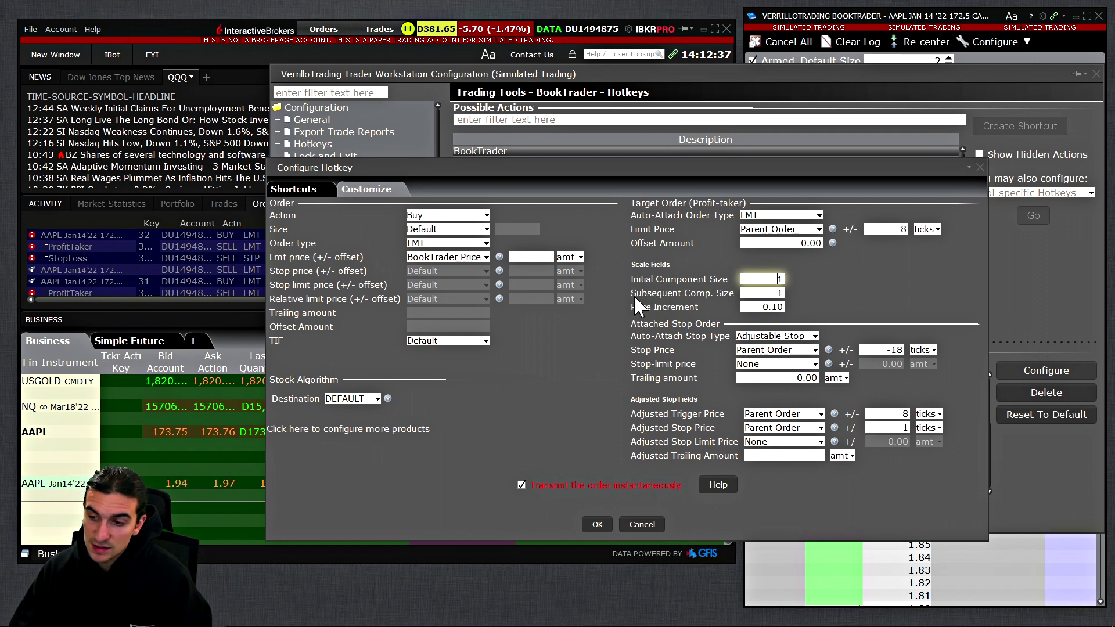
click(776, 293)
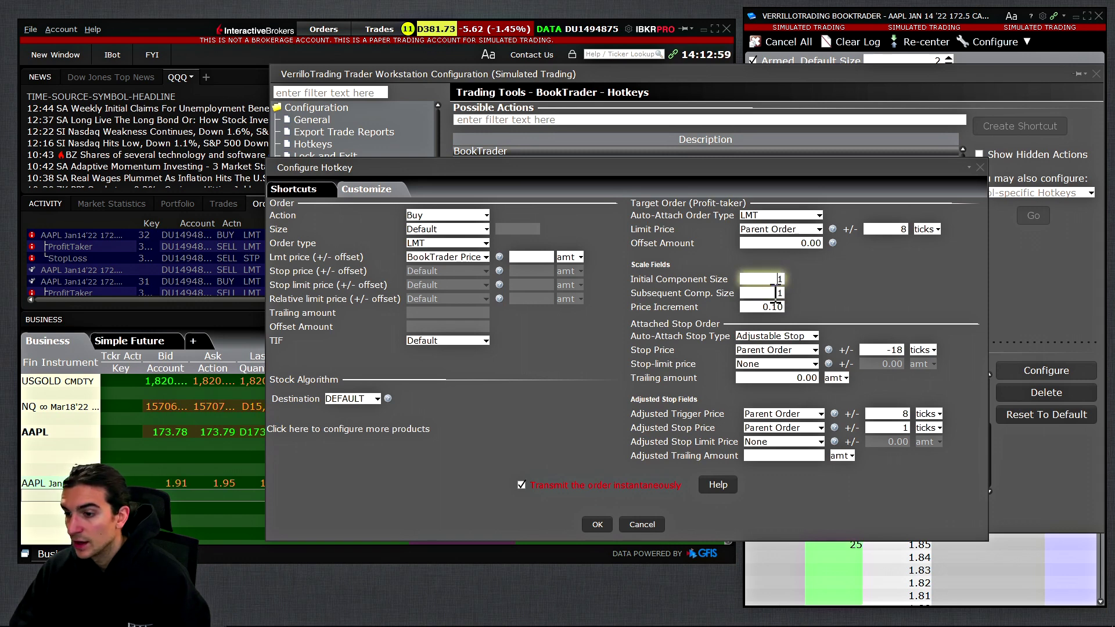
click(777, 307)
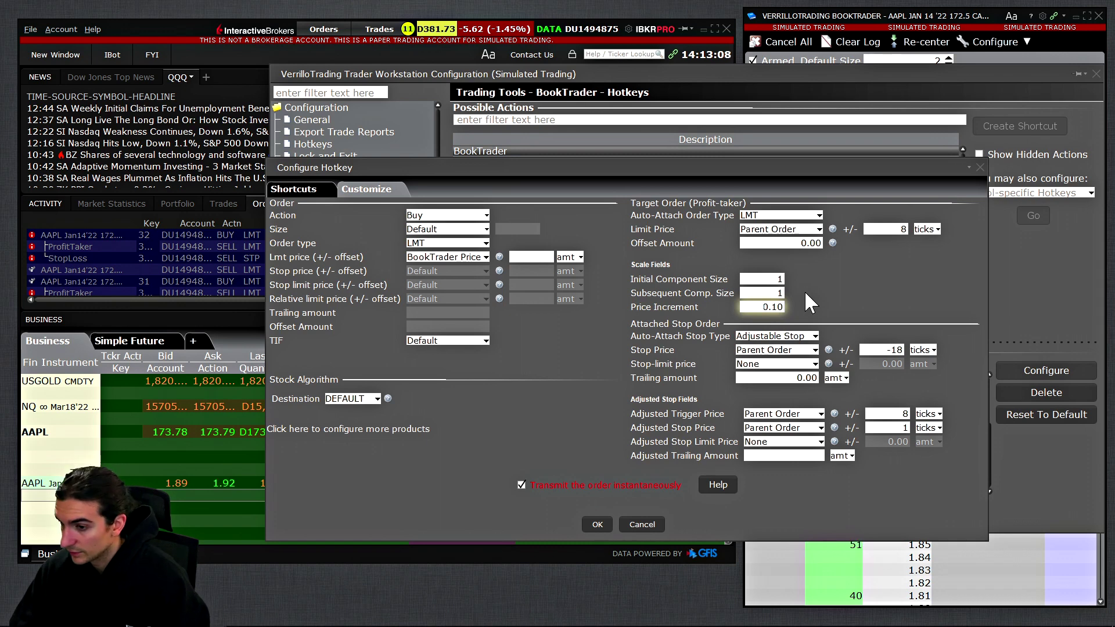
click(768, 293)
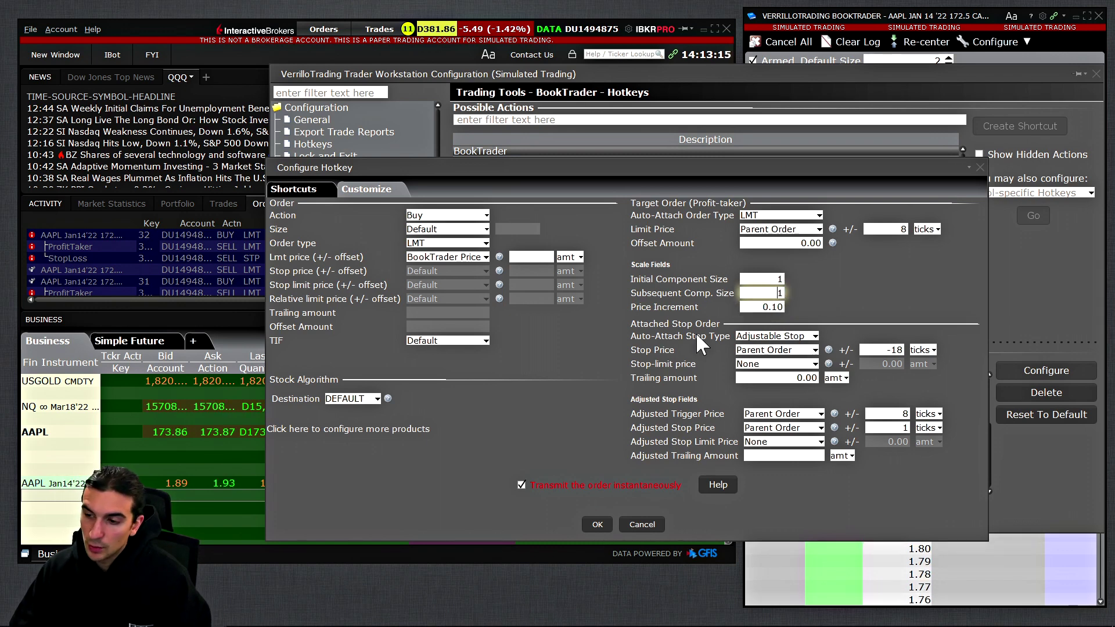
click(755, 337)
click(705, 352)
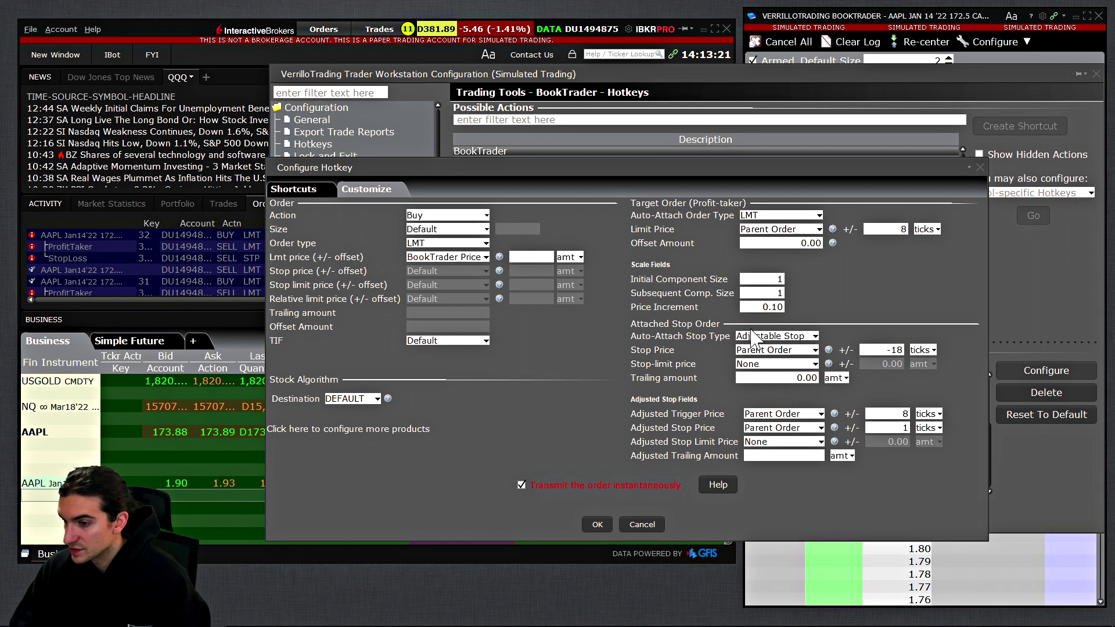
click(754, 364)
click(687, 334)
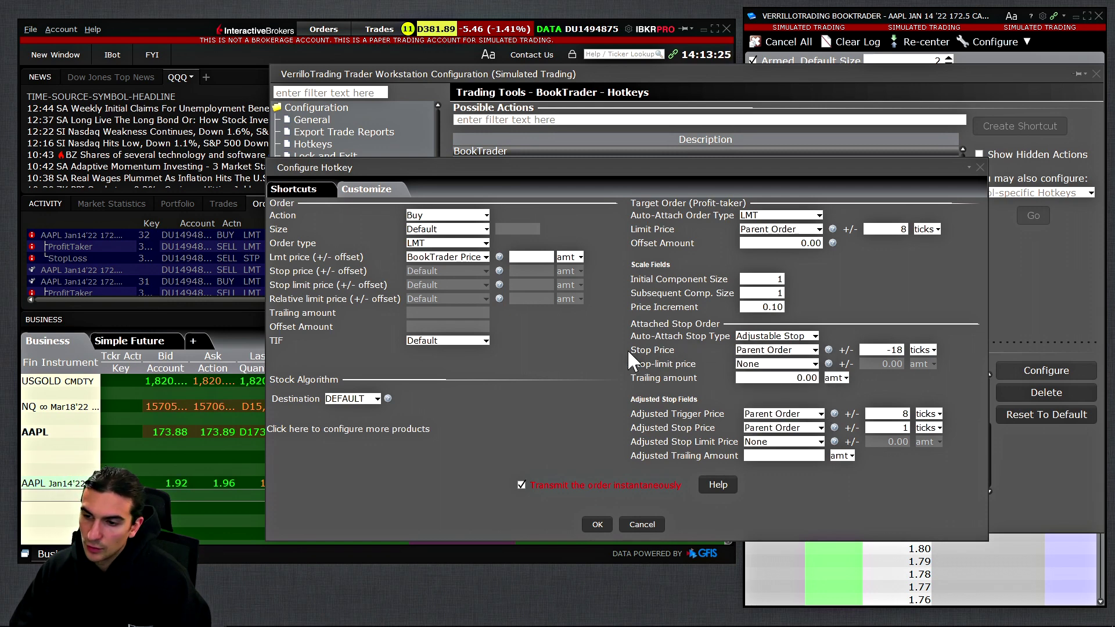
click(777, 351)
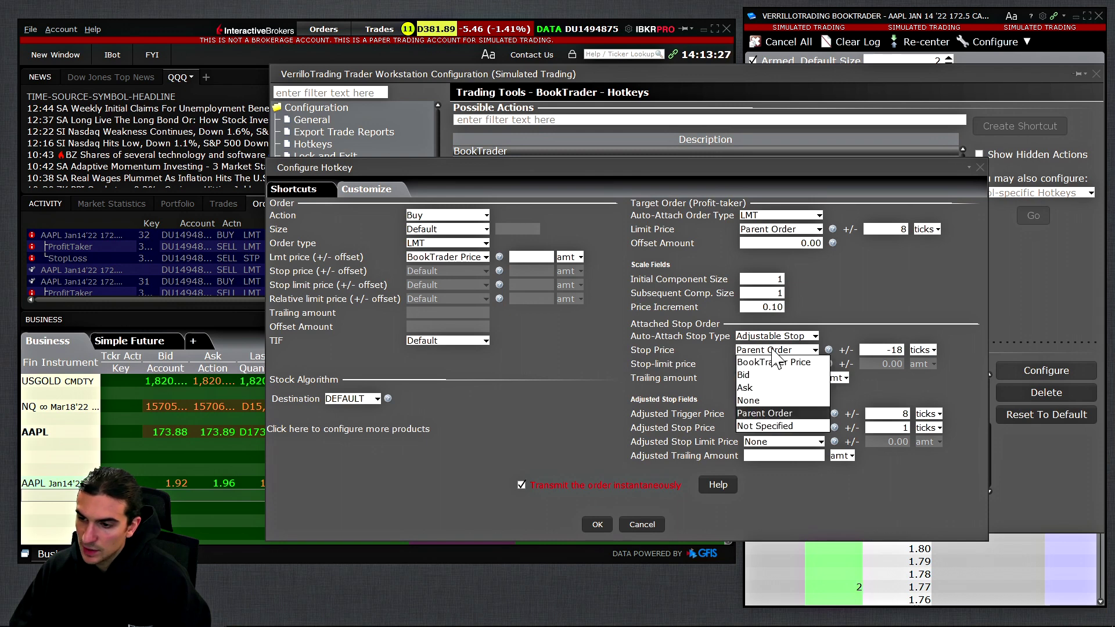
click(783, 349)
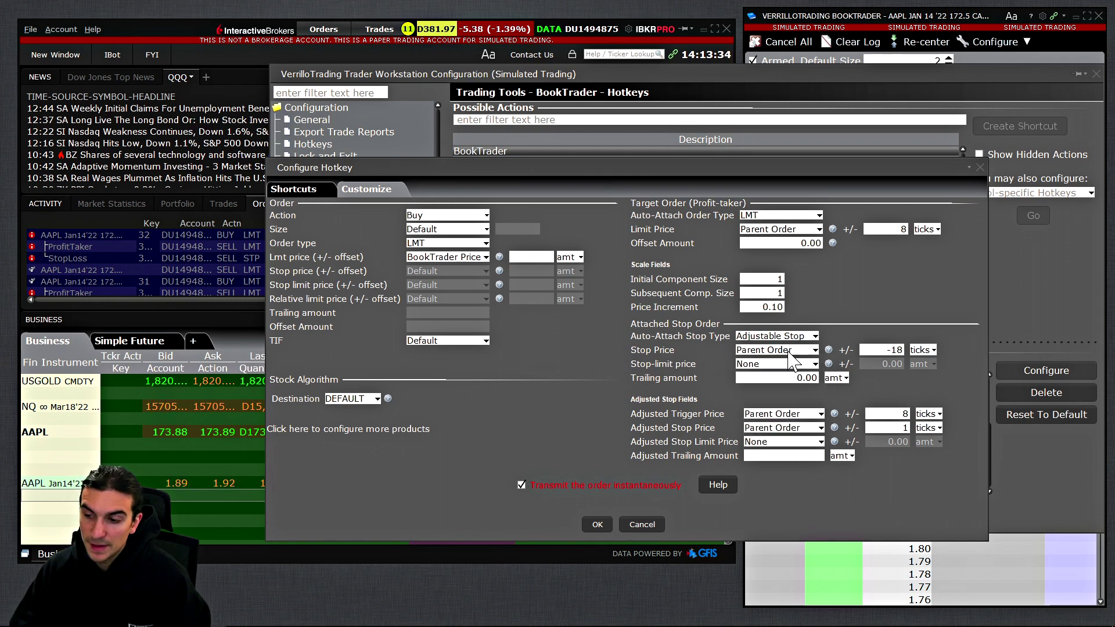
click(871, 350)
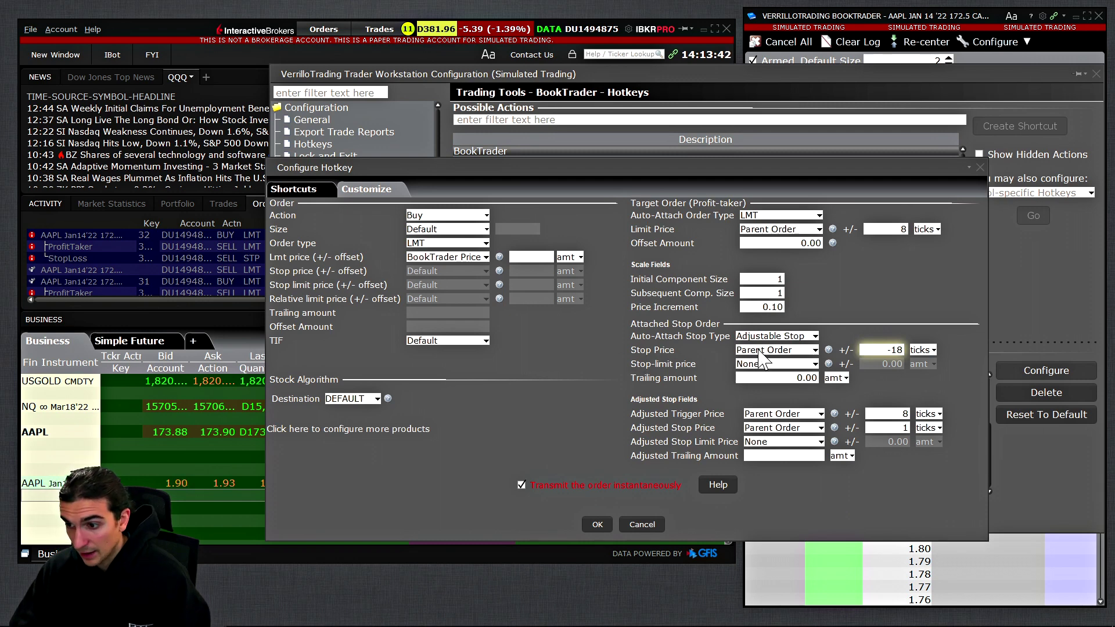
double_click(895, 350)
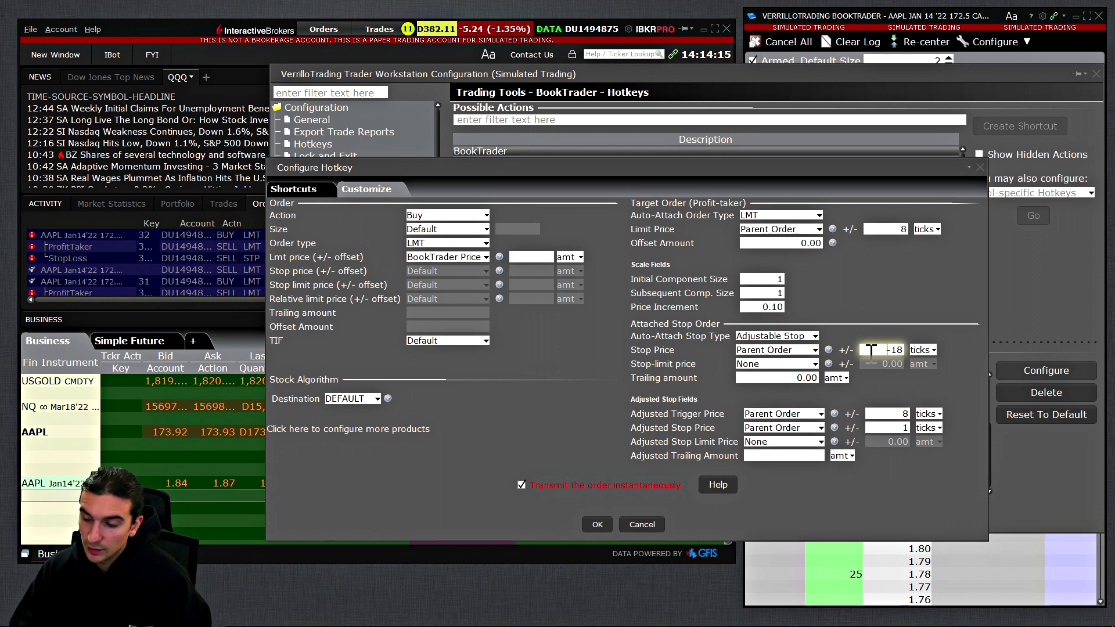
click(905, 349)
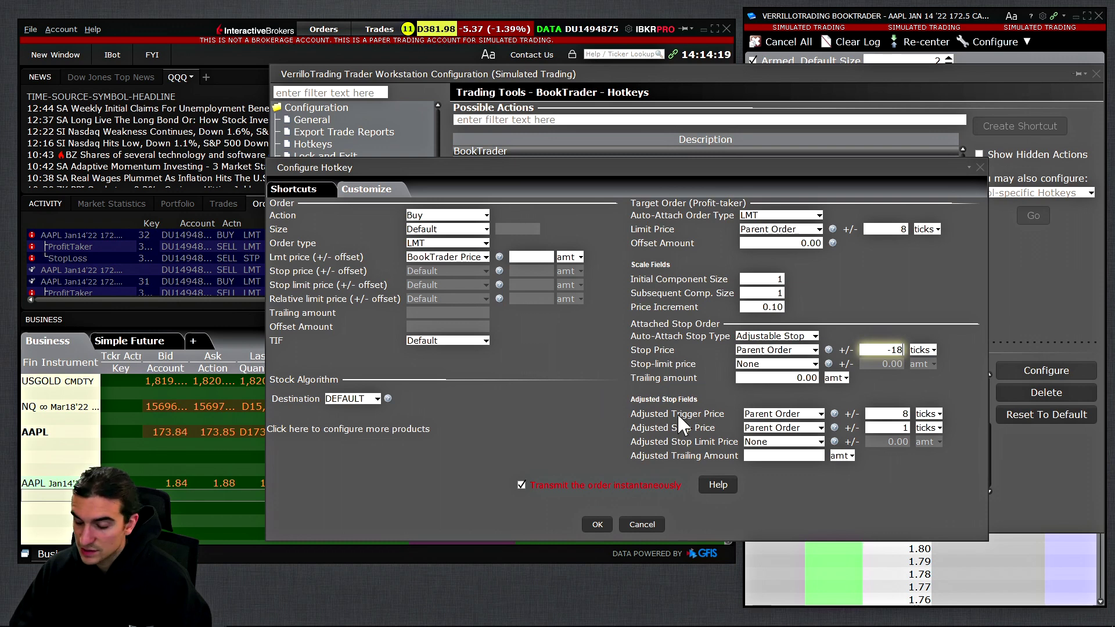
click(782, 415)
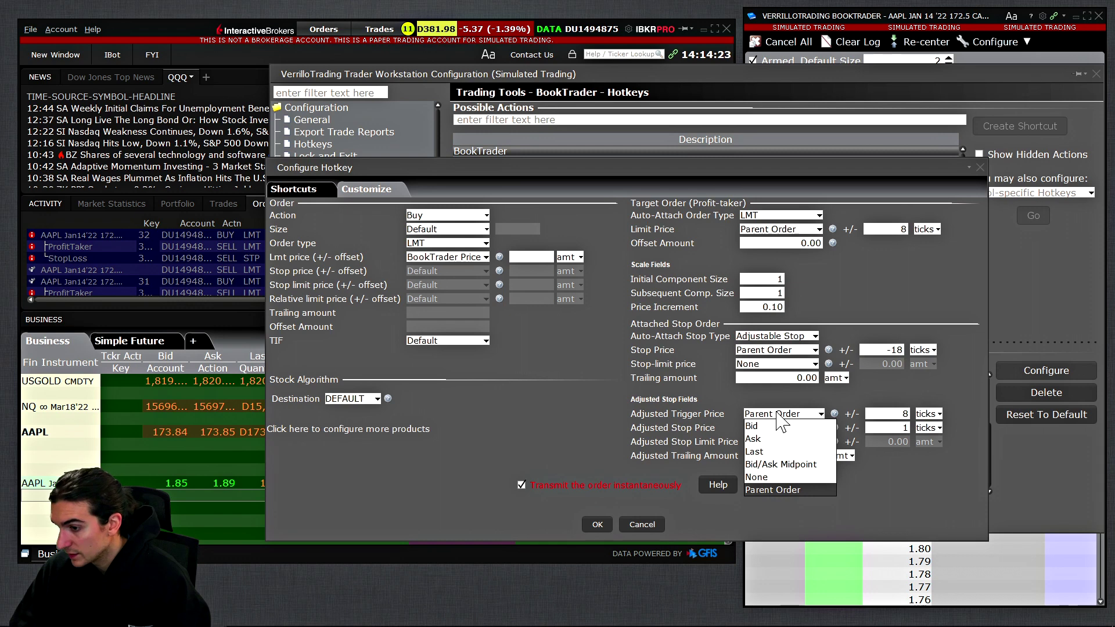
click(778, 398)
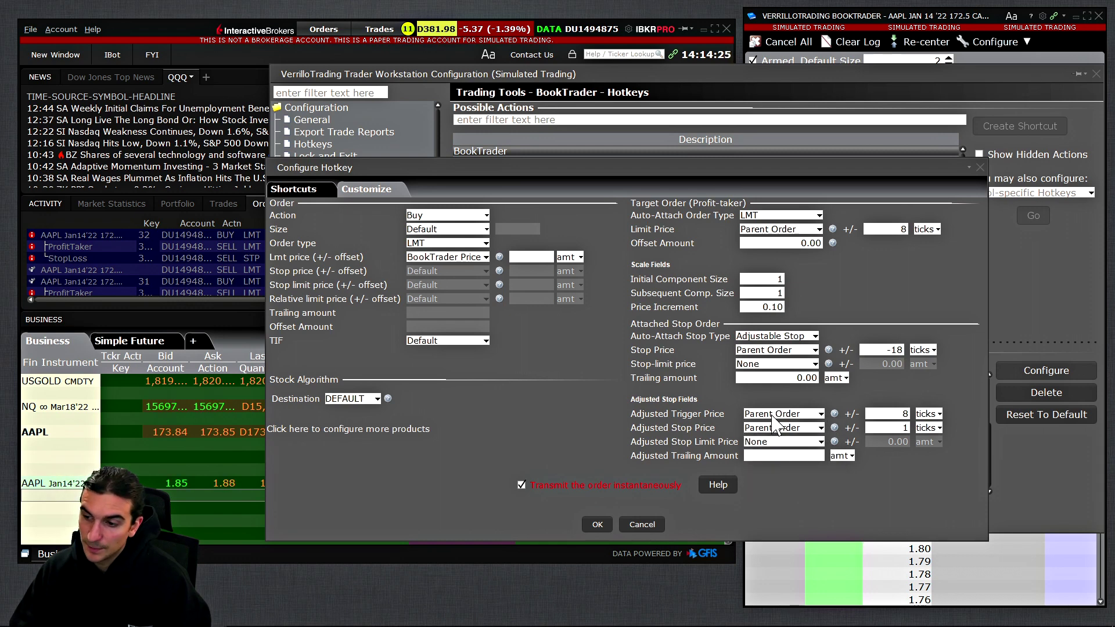
click(904, 412)
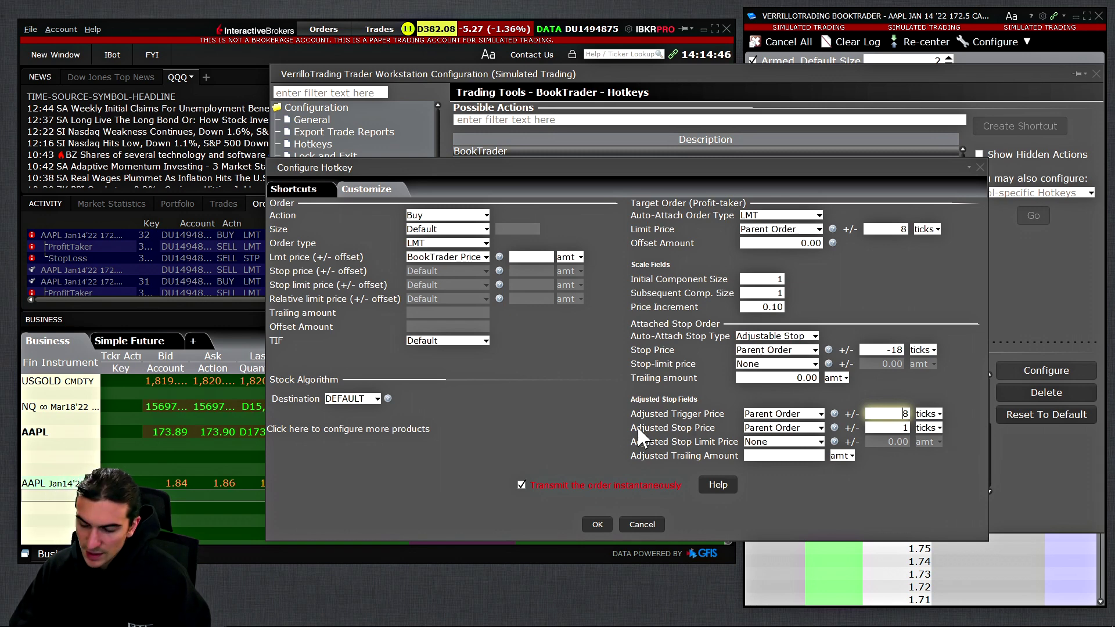
click(767, 429)
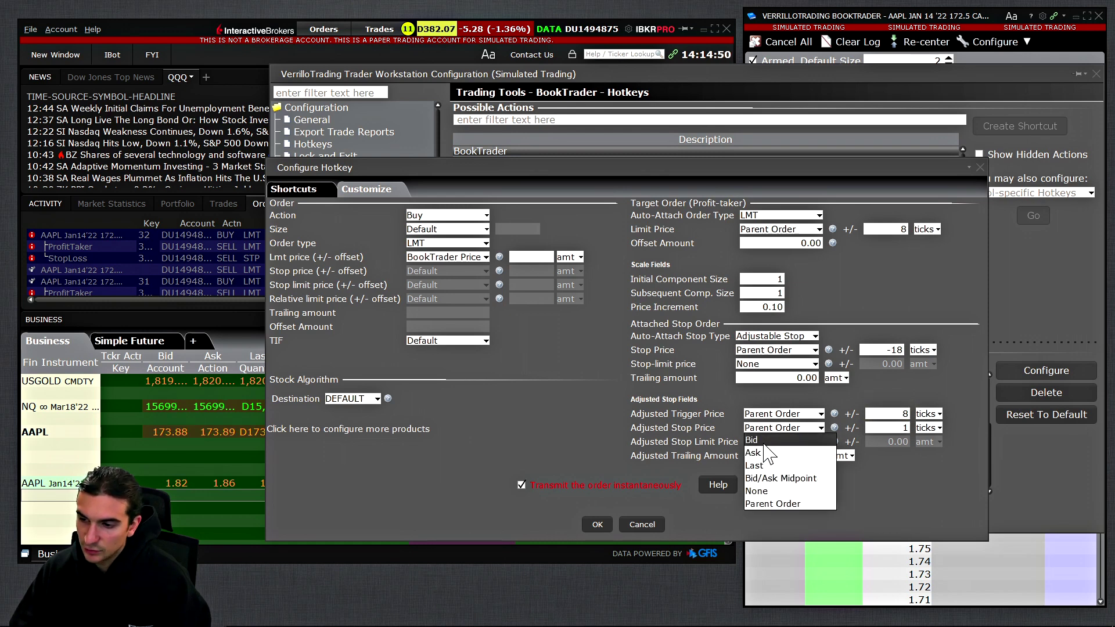
click(760, 503)
click(900, 429)
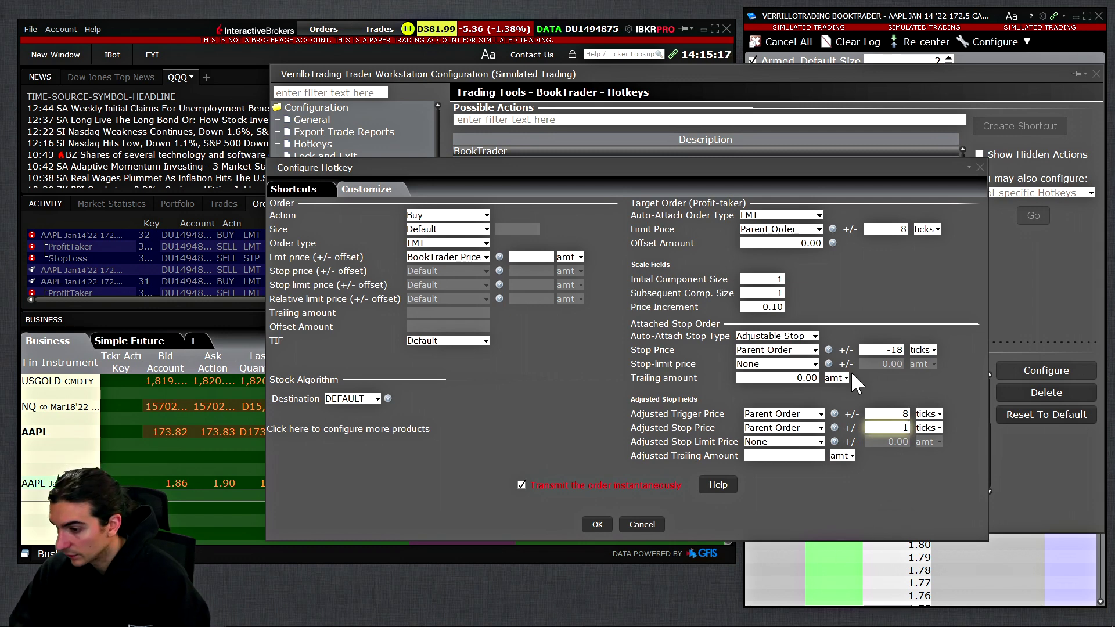
Close the Configure Hotkey dialog and review the AAPL ladder's 1.65/1.73/1.47 bracket orders
drag(660, 165, 634, 179)
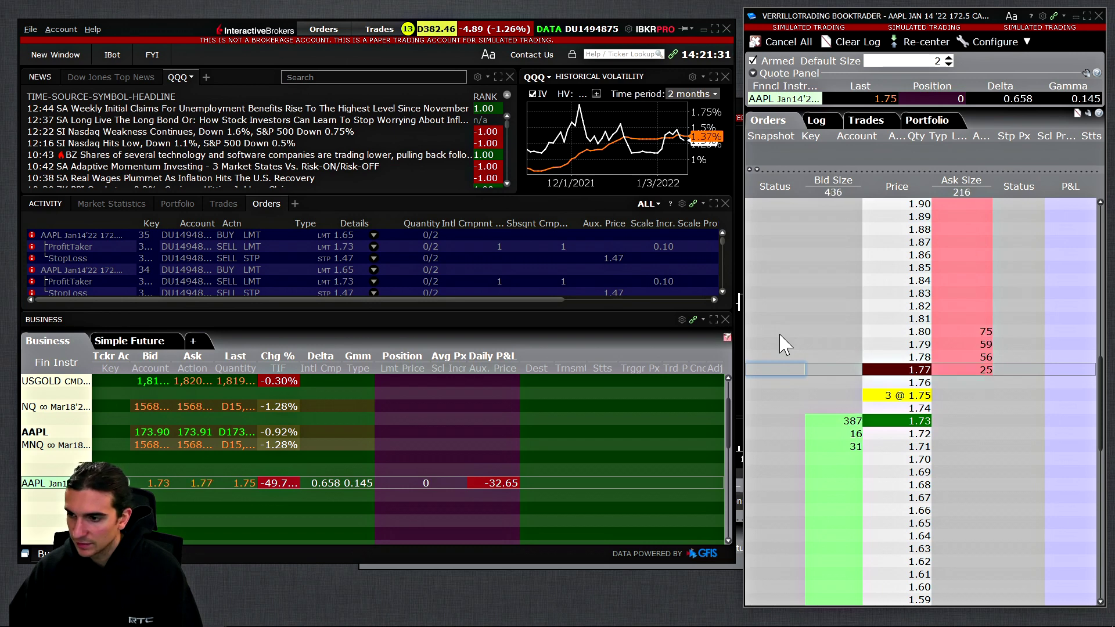
scroll(779, 356, down, 5)
scroll(784, 372, up, 3)
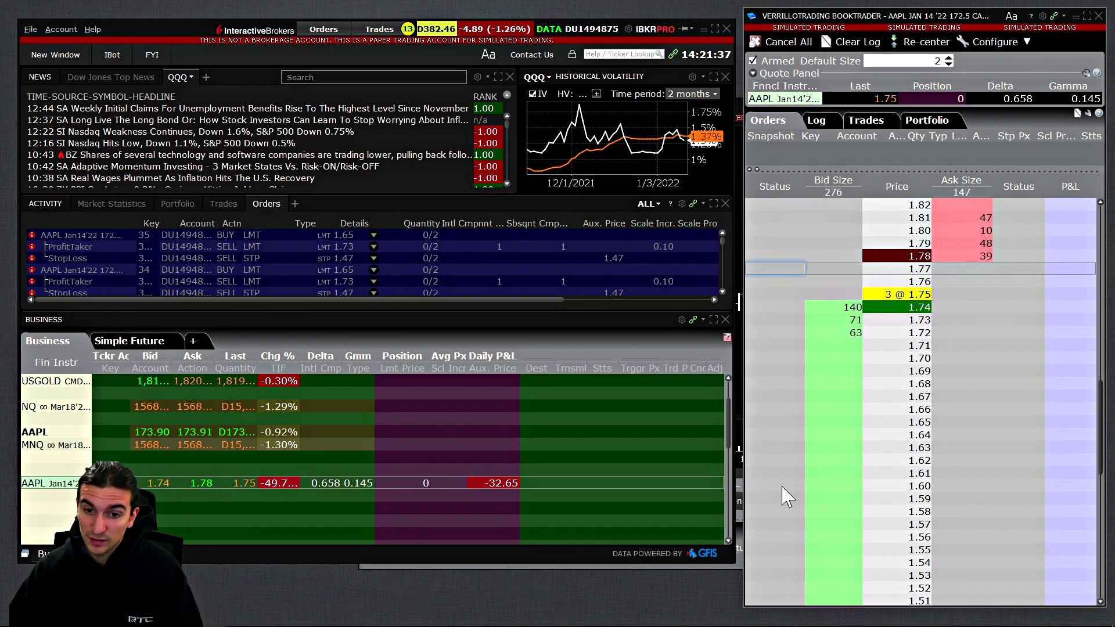
scroll(787, 443, up, 3)
scroll(779, 456, down, 4)
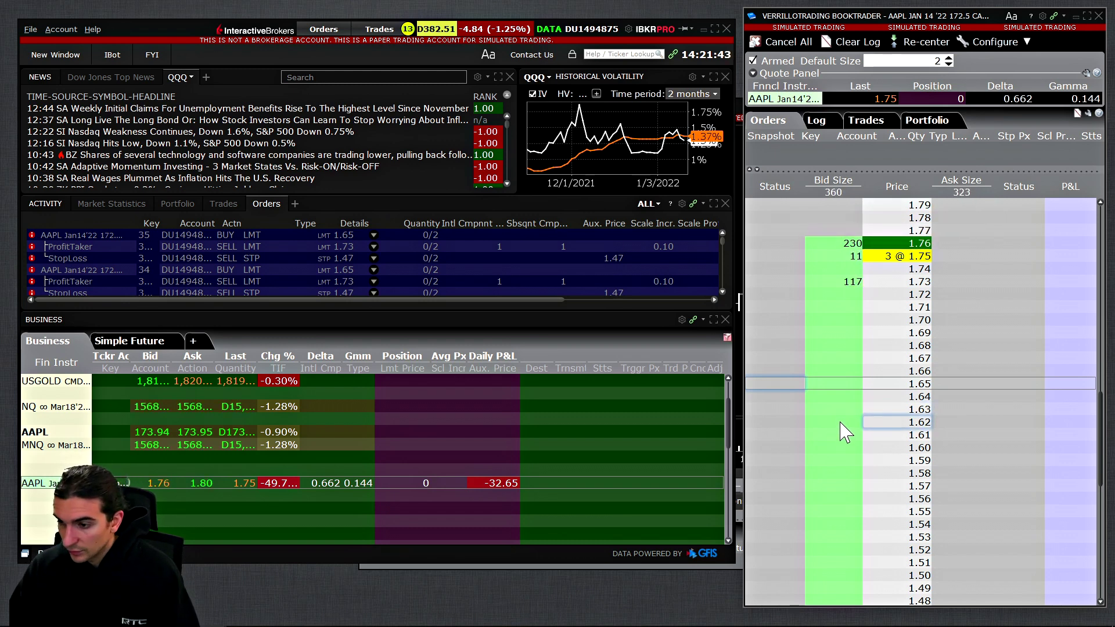
scroll(839, 456, up, 4)
scroll(834, 523, down, 10)
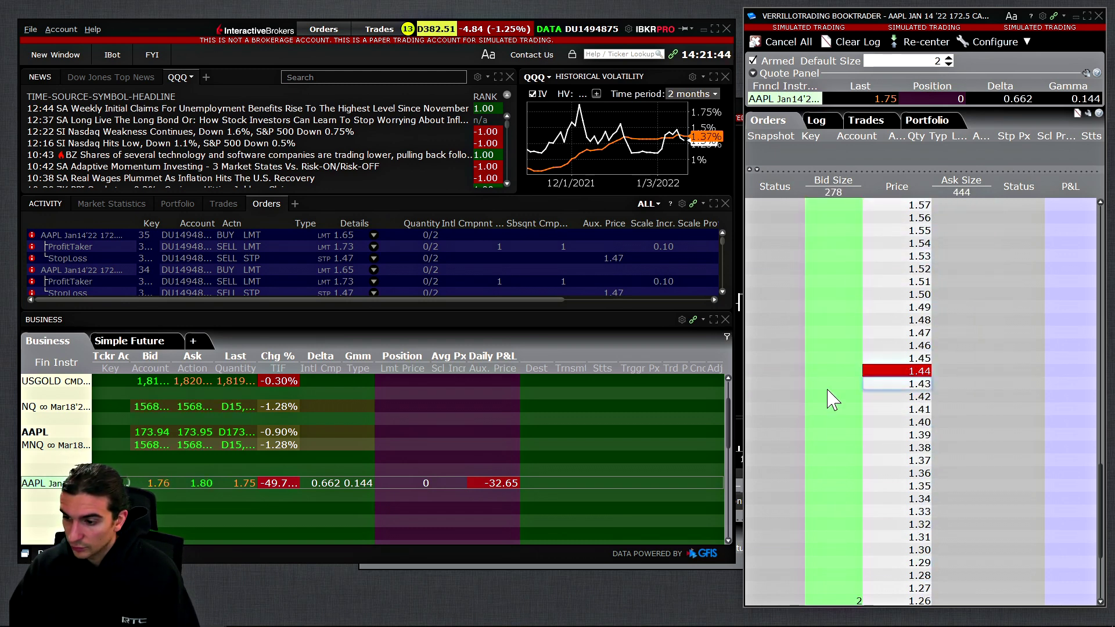
Buy at 1.51 on the AAPL ladder, creating a 1.59 profit target and 1.33 stop
click(850, 282)
scroll(784, 378, up, 2)
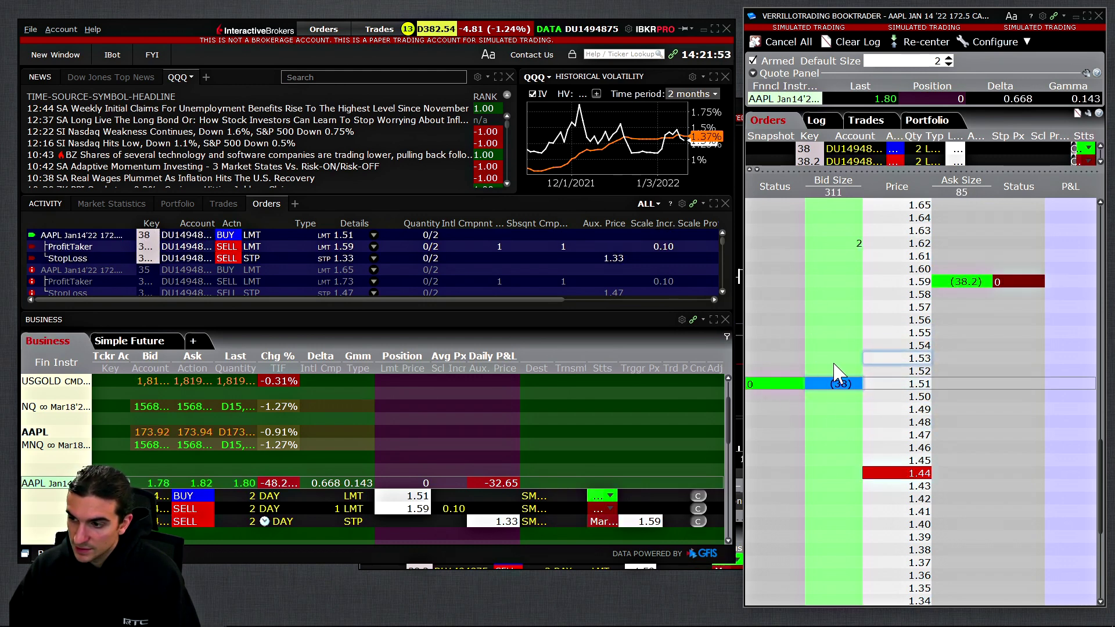
scroll(837, 377, up, 3)
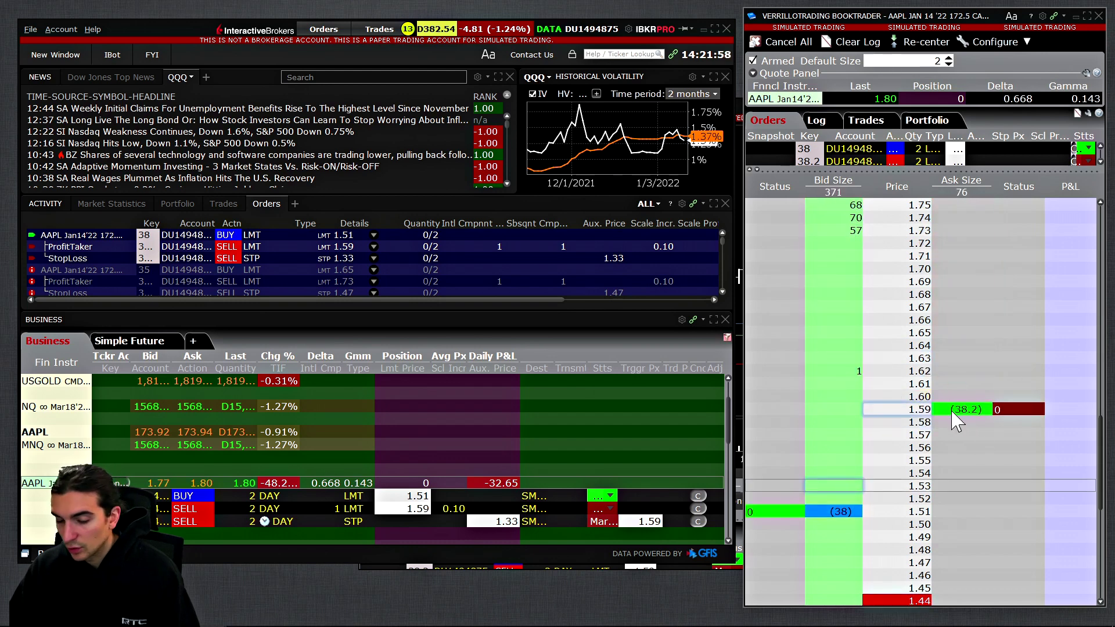
scroll(988, 406, up, 6)
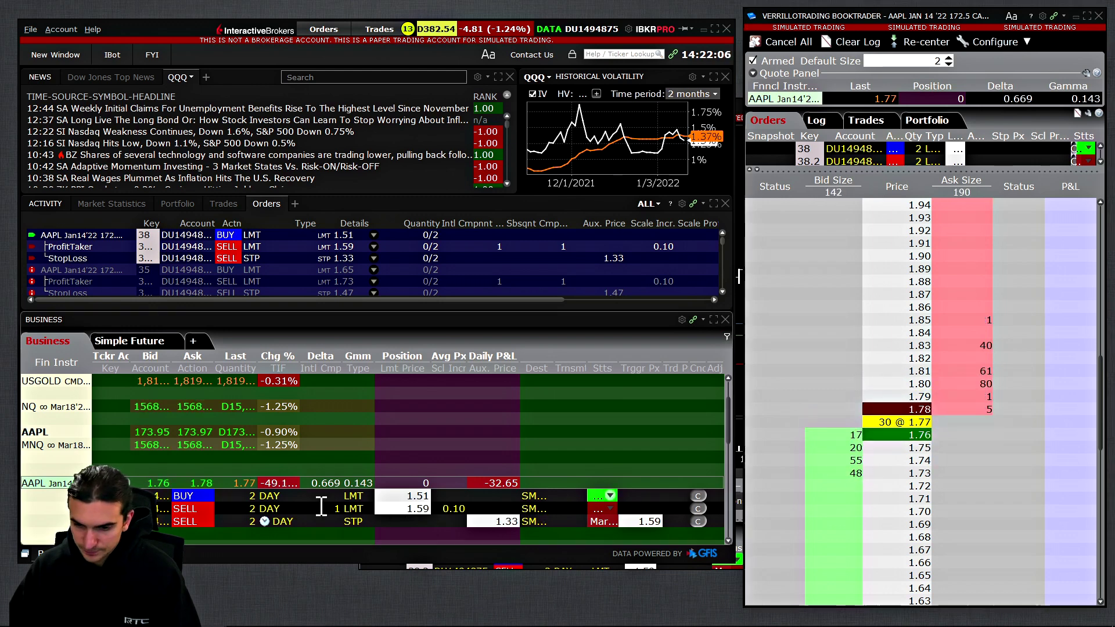
right_click(319, 504)
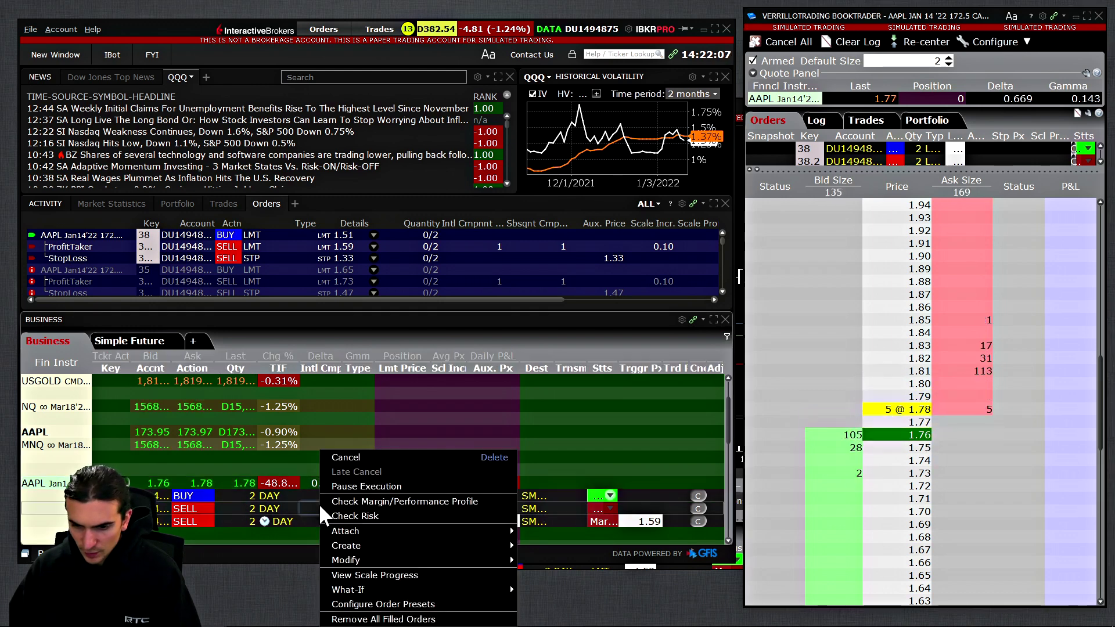
click(385, 578)
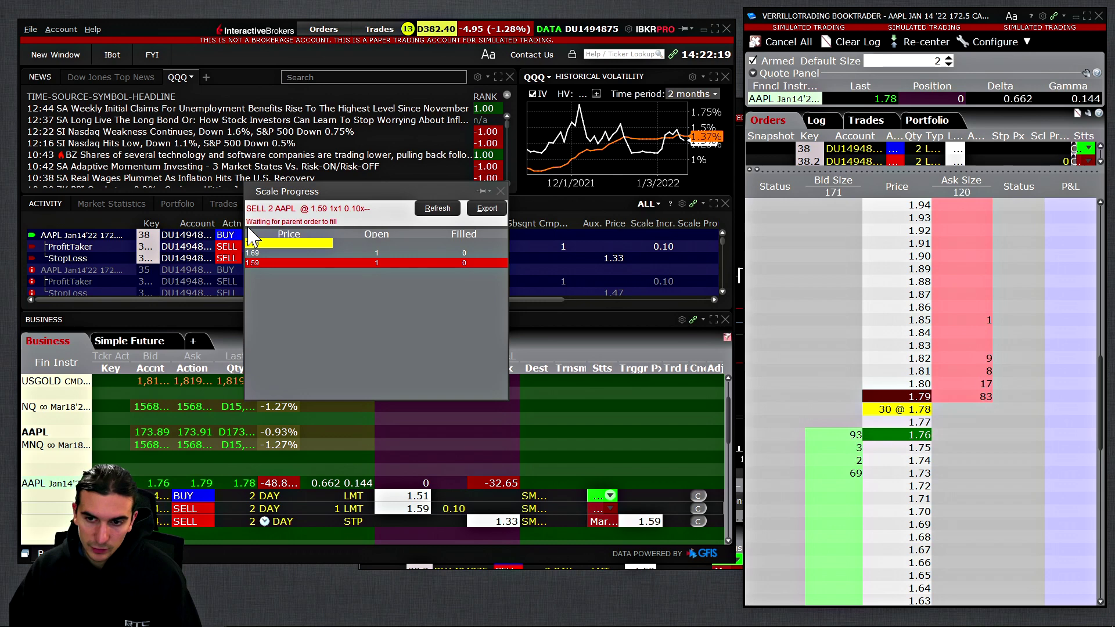
click(499, 190)
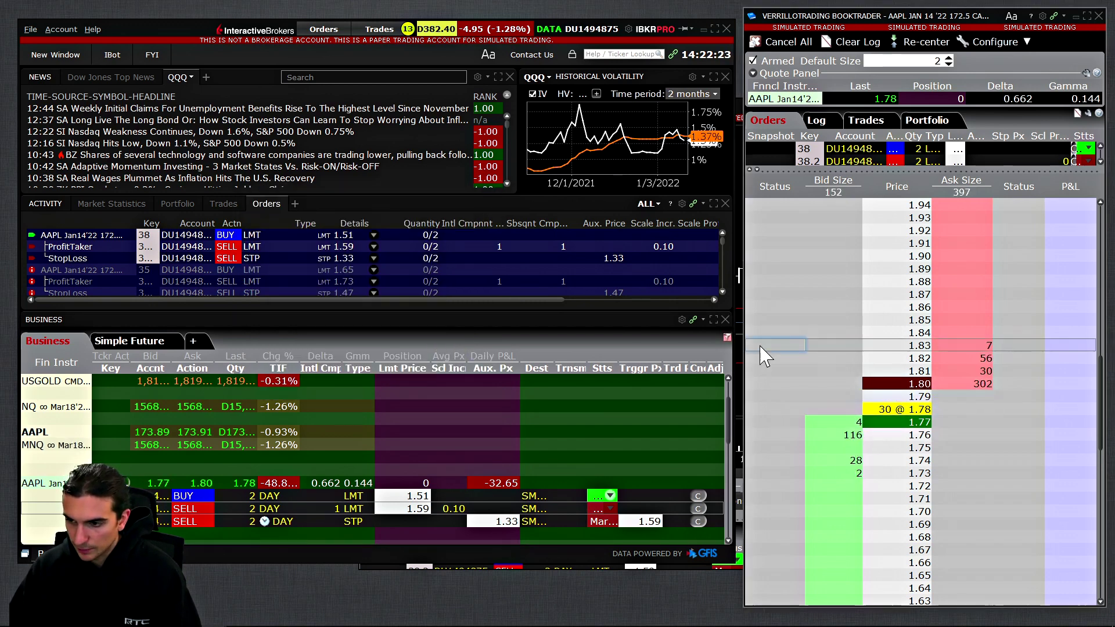
Open Customize Layout from the Trigger Price column header's context menu in the Quote Monitor
scroll(841, 405, down, 15)
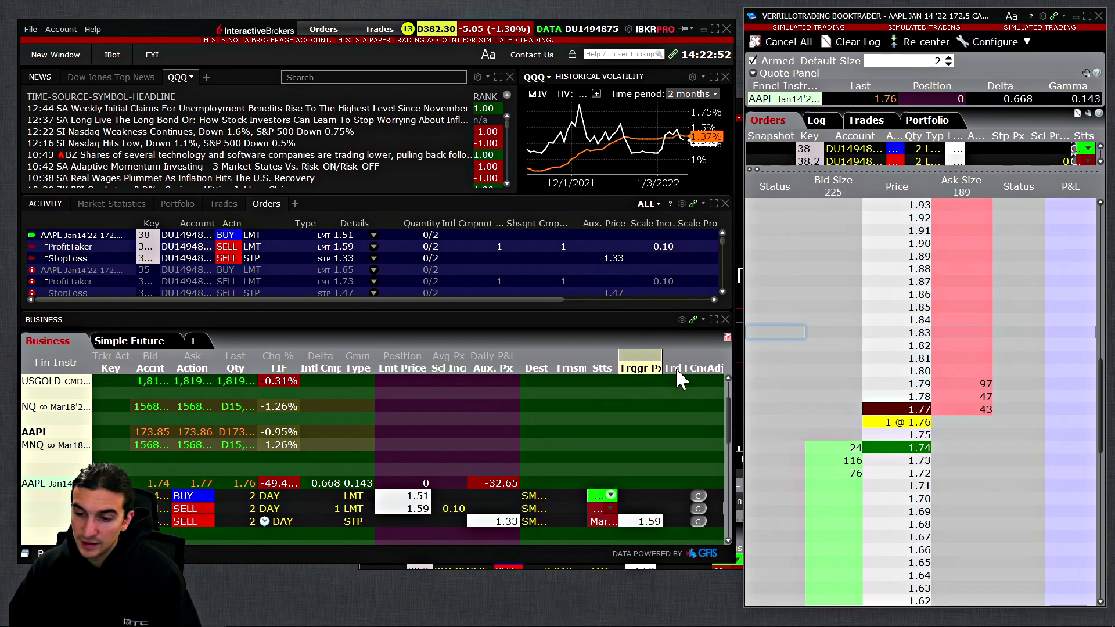
right_click(633, 358)
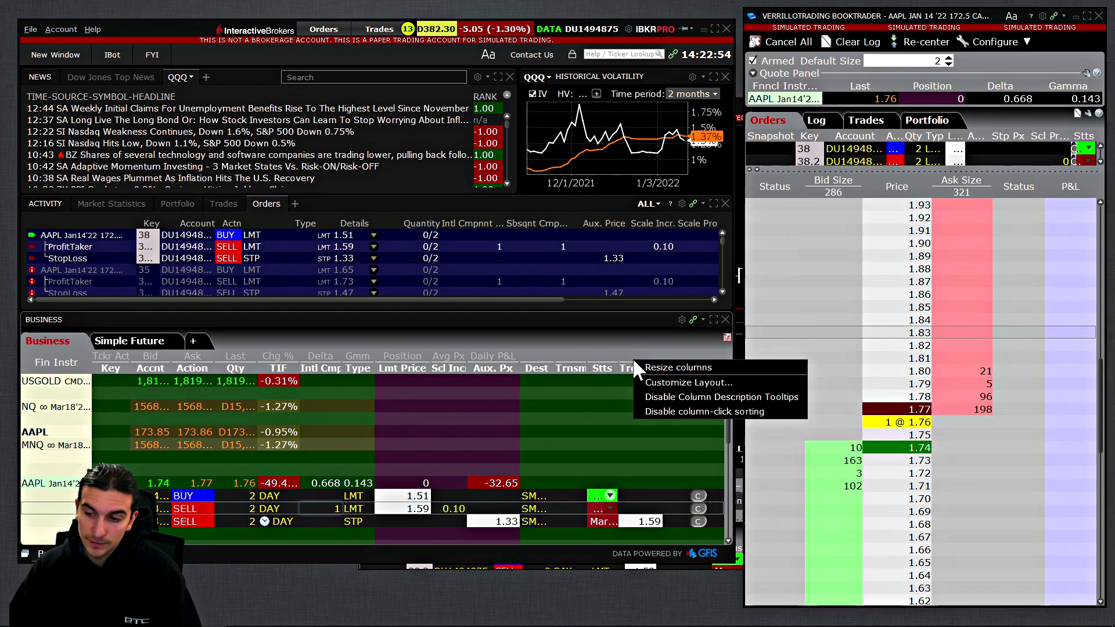
click(560, 332)
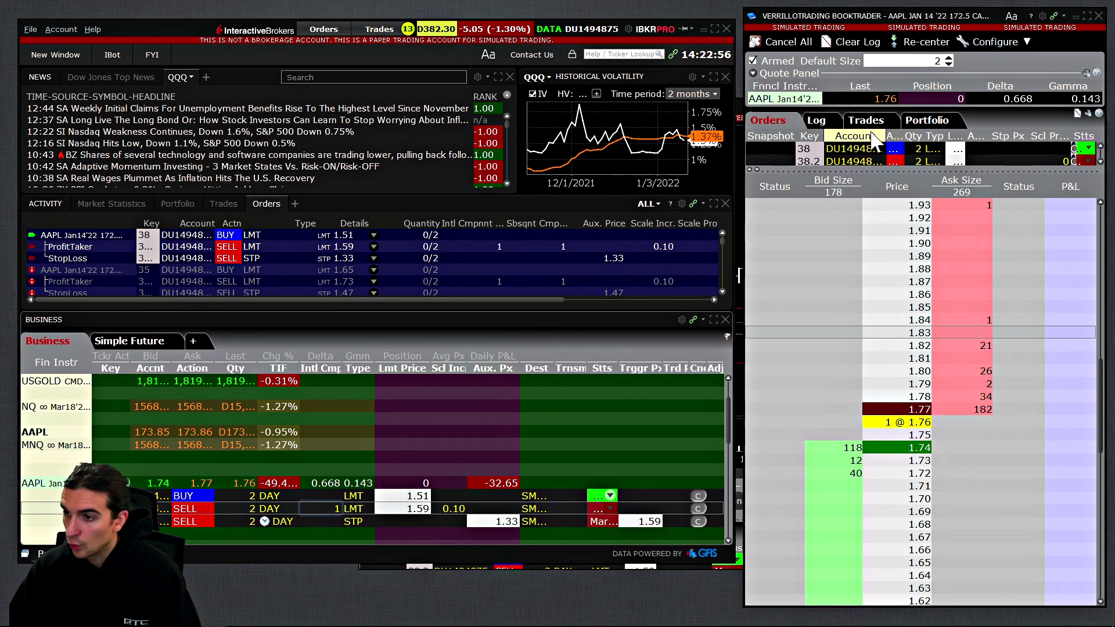
right_click(871, 135)
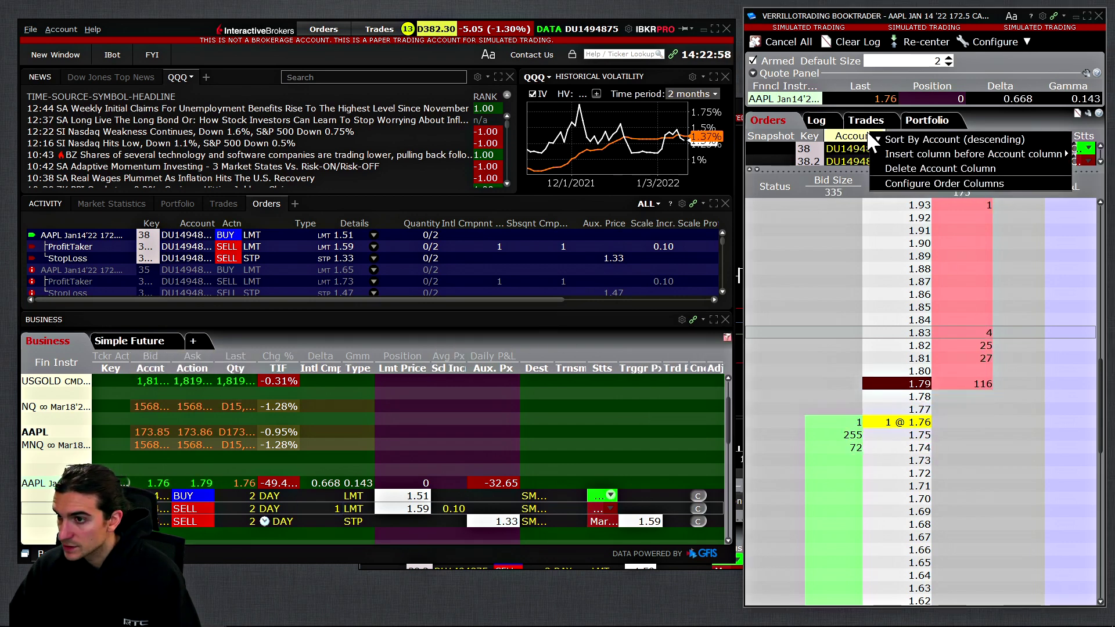
click(891, 8)
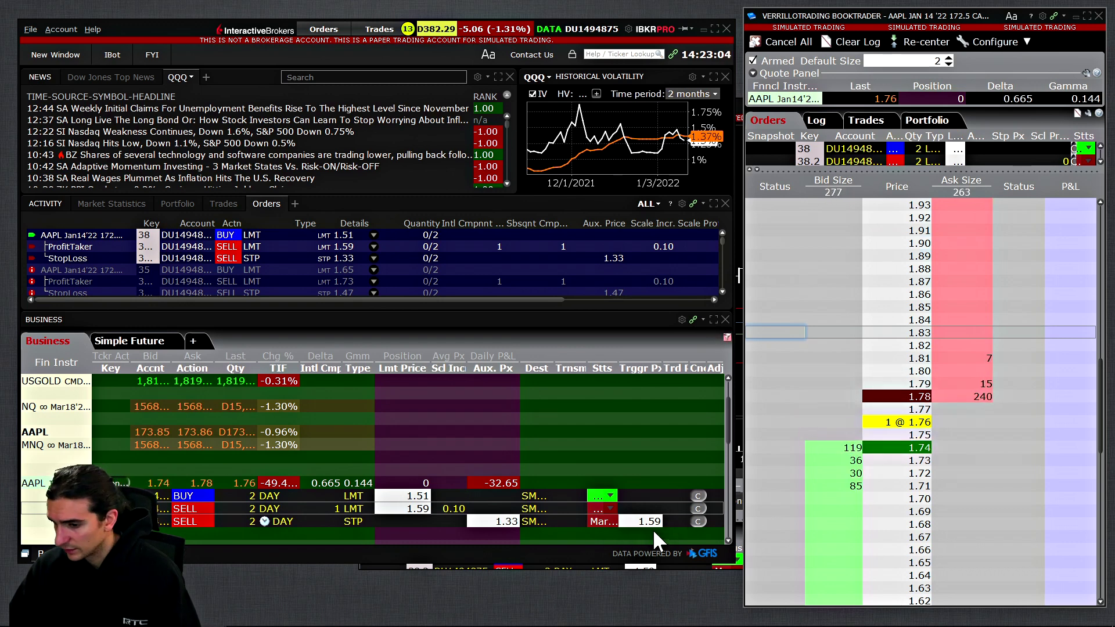
right_click(631, 370)
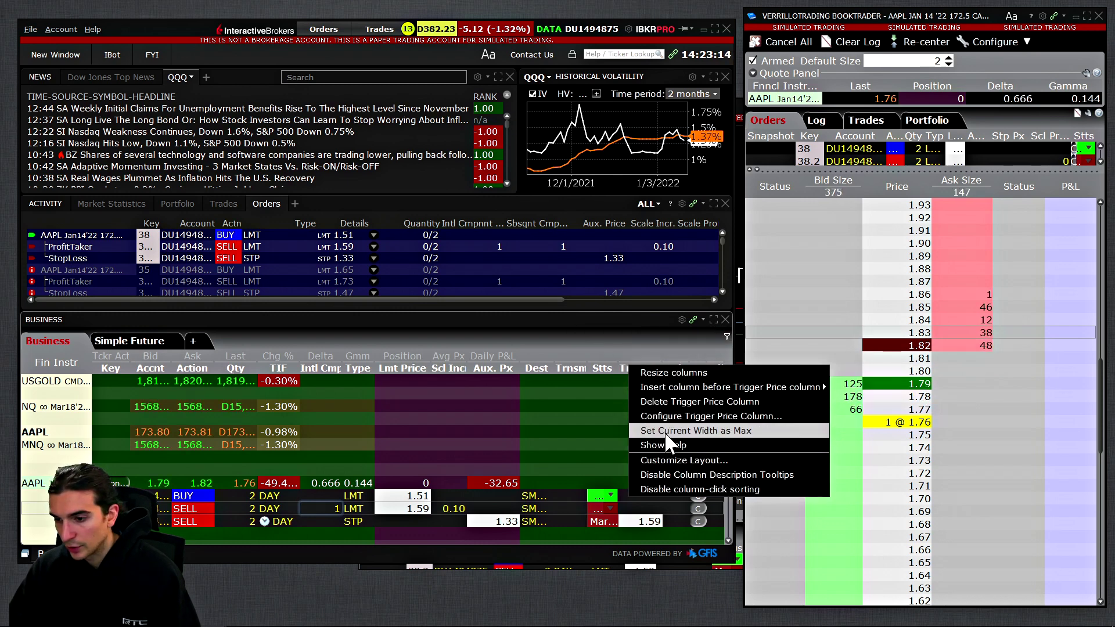
click(671, 459)
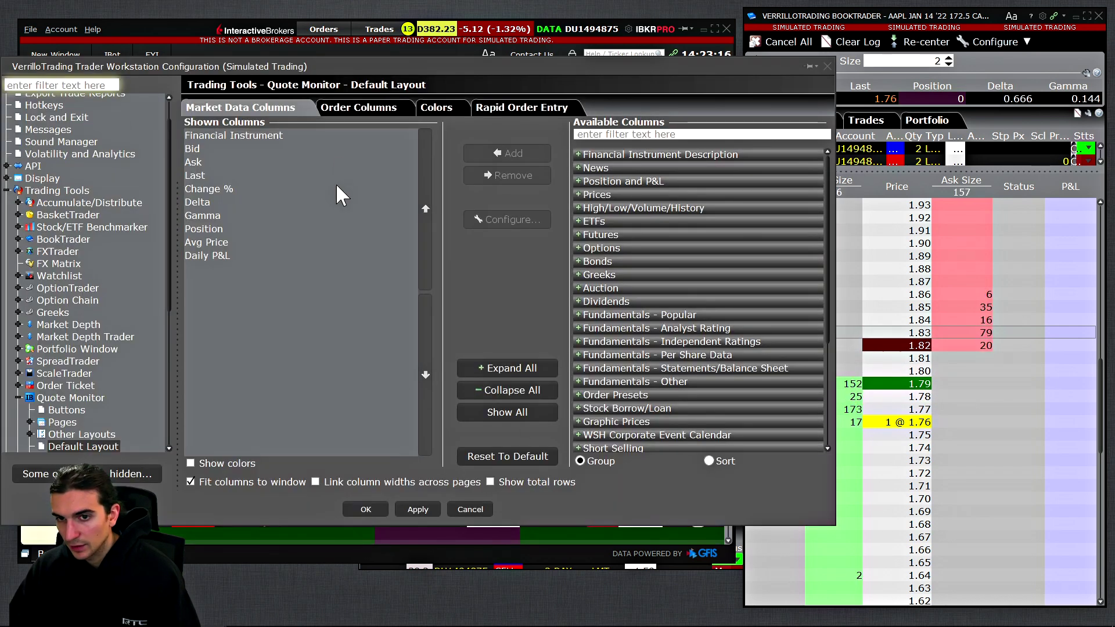
Check Trigger Price under Adjustable Stop in Order Columns, then close the layout settings unchanged
click(360, 111)
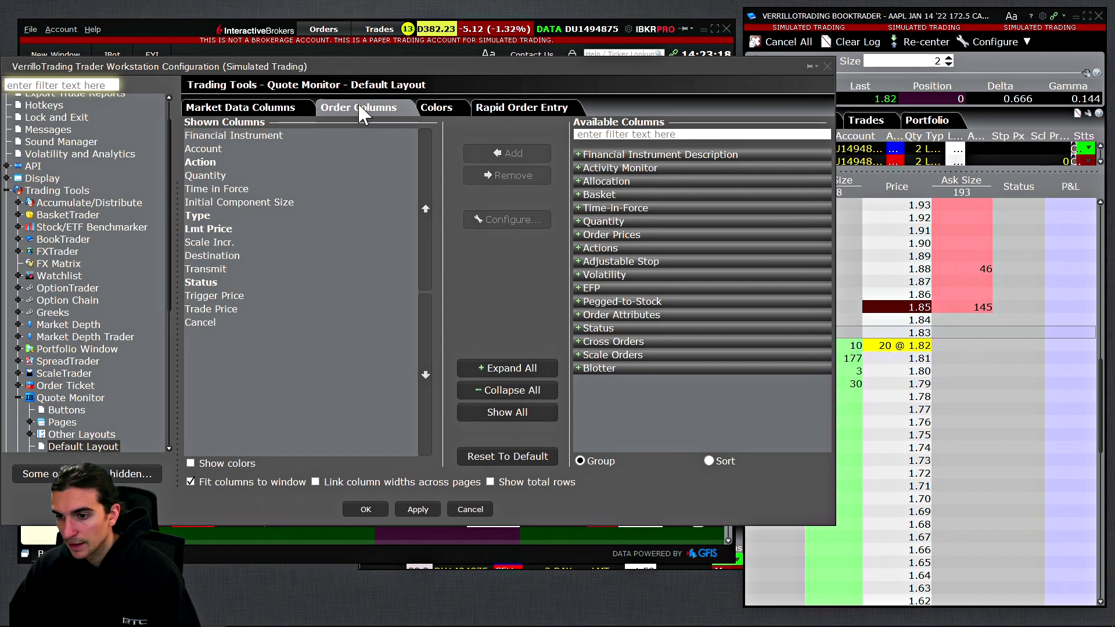
click(578, 262)
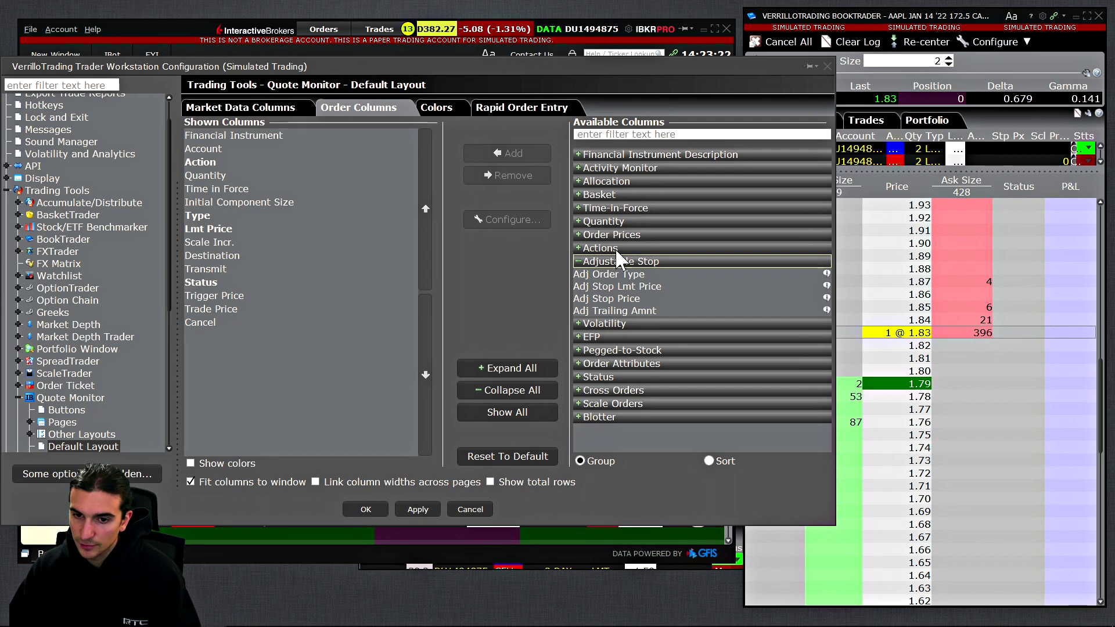
click(206, 297)
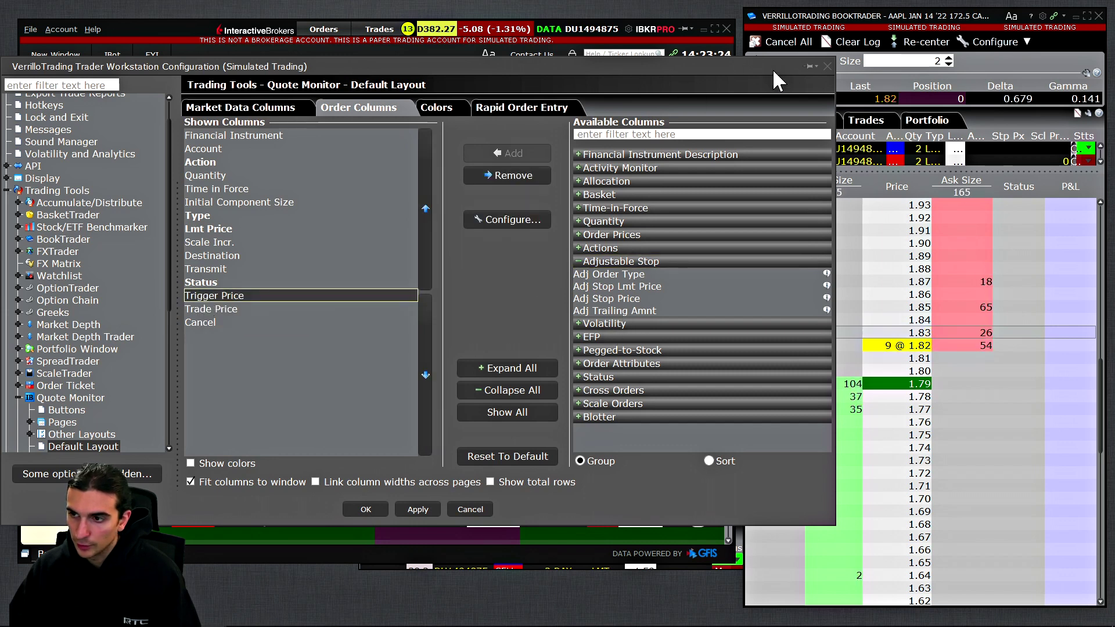
click(828, 66)
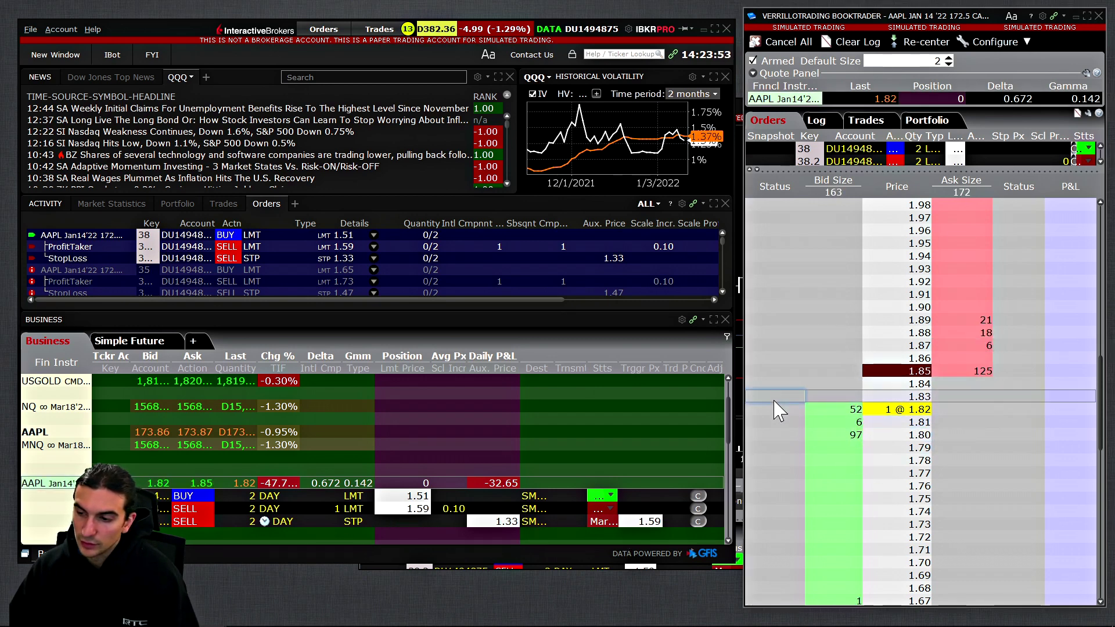
Scroll the AAPL ladder to review the 1.51 bracket, then show the AAPL 5-minute chart
scroll(779, 411, down, 10)
scroll(786, 388, down, 2)
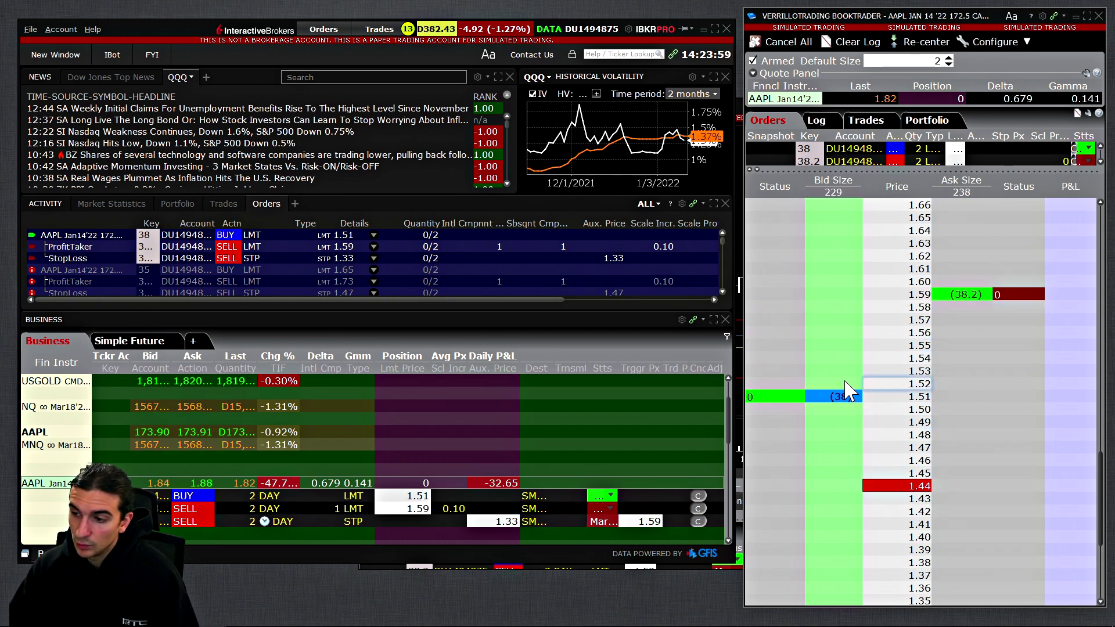
scroll(860, 326, up, 6)
scroll(866, 348, down, 10)
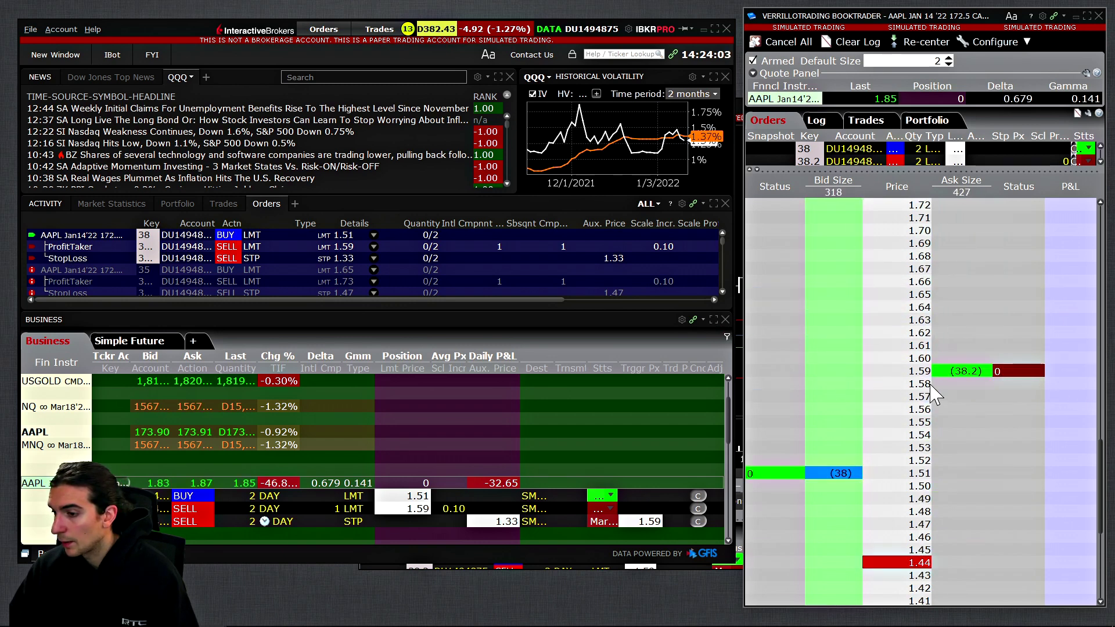
scroll(1021, 381, down, 6)
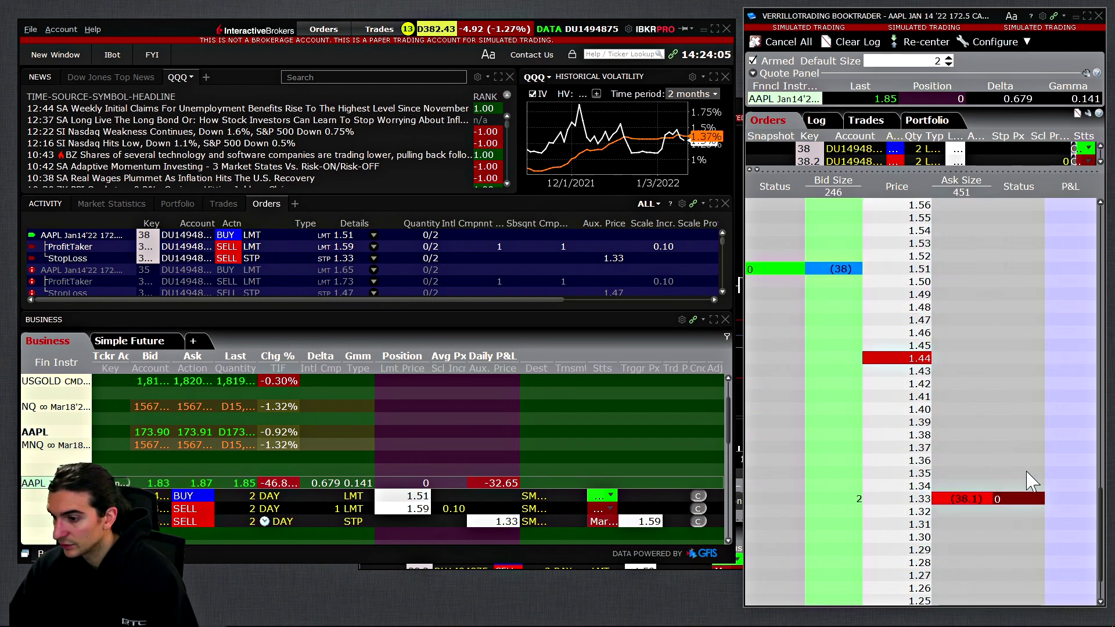
scroll(772, 369, up, 3)
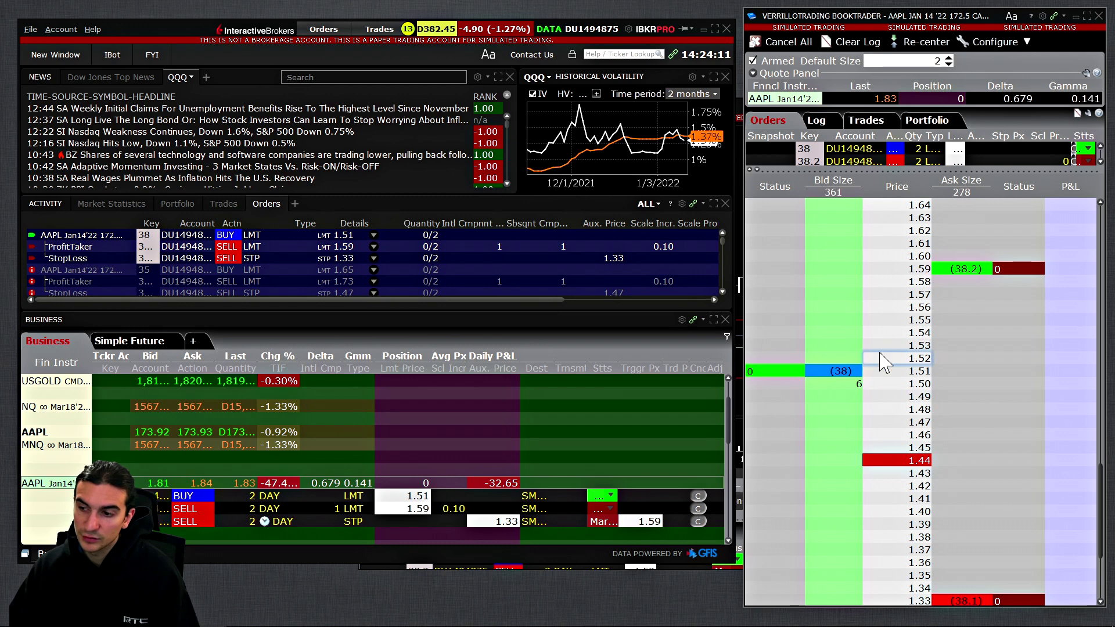
scroll(854, 375, up, 12)
scroll(796, 441, down, 6)
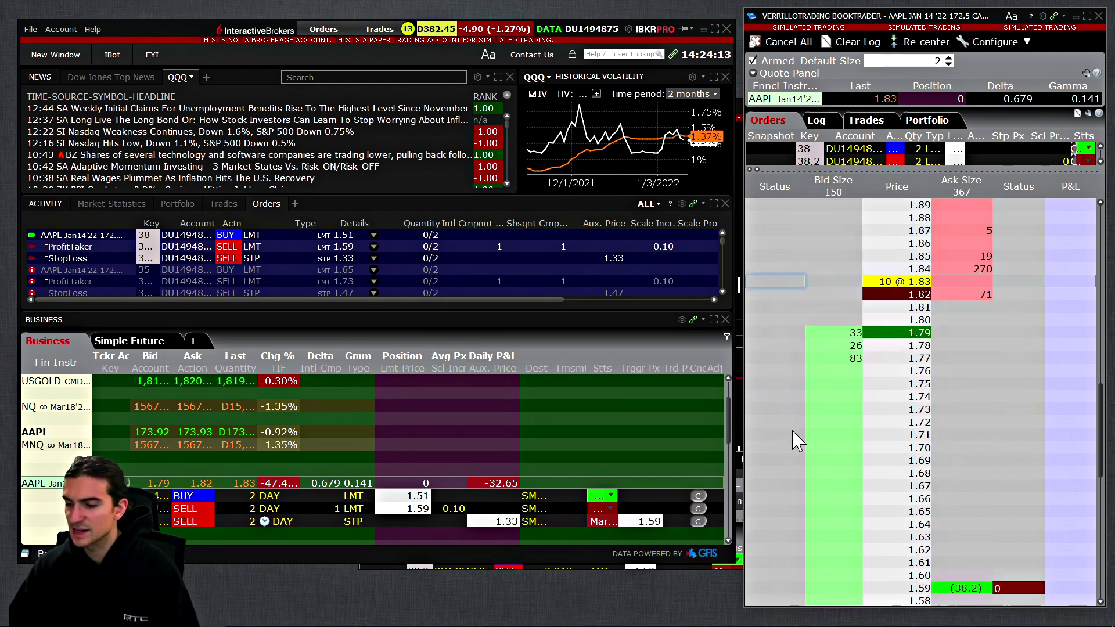
scroll(799, 433, down, 6)
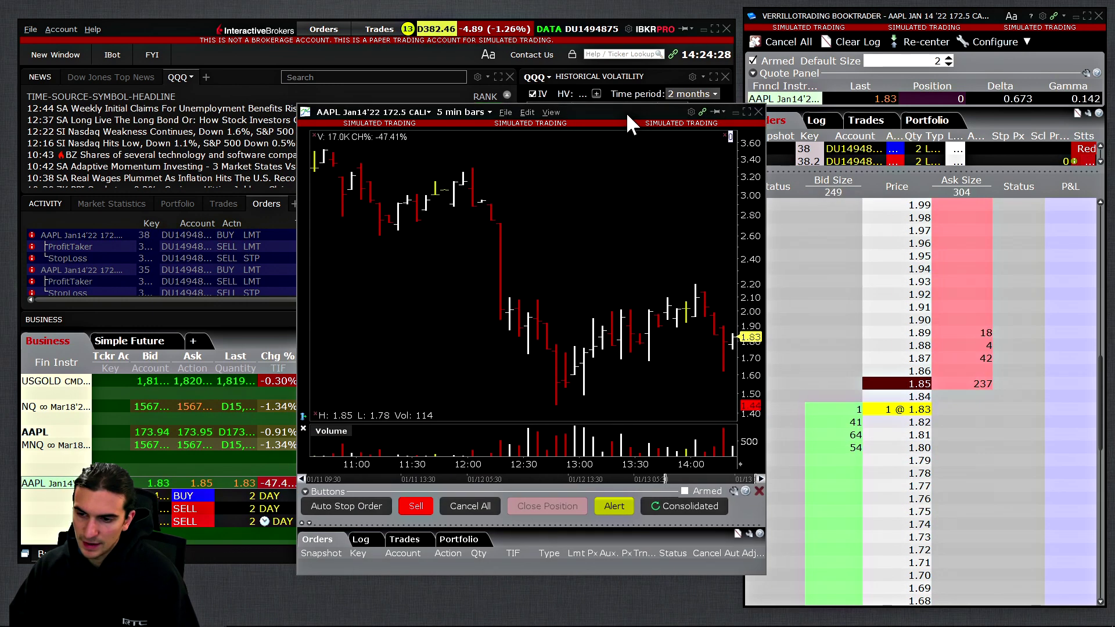
Move the AAPL chart window right to uncover the panels and open the File menu
drag(632, 123, 622, 126)
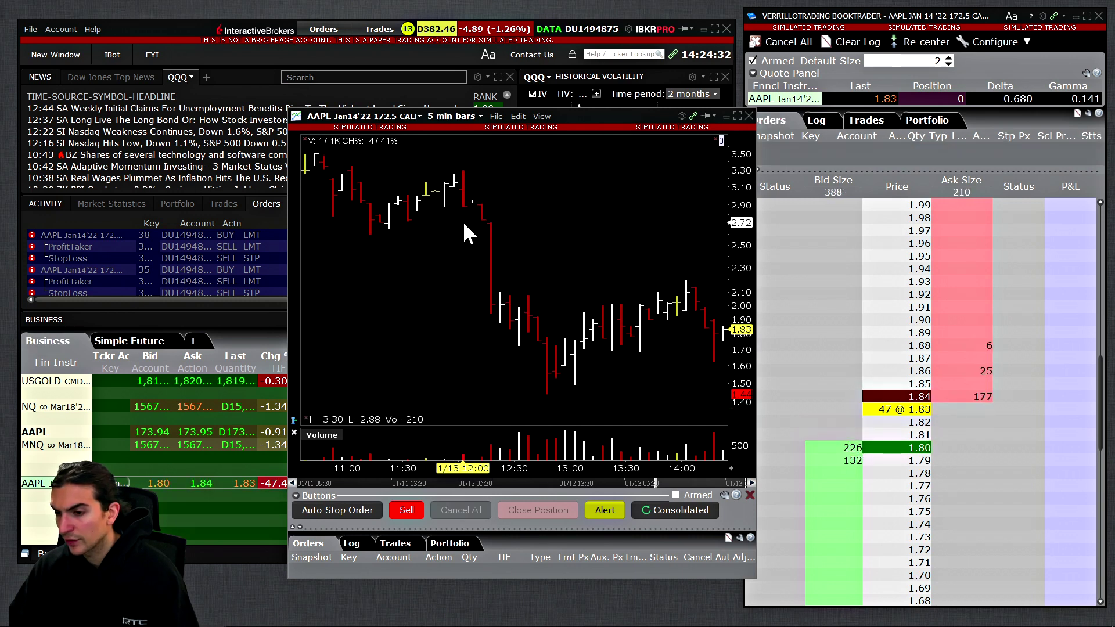
drag(590, 120, 572, 121)
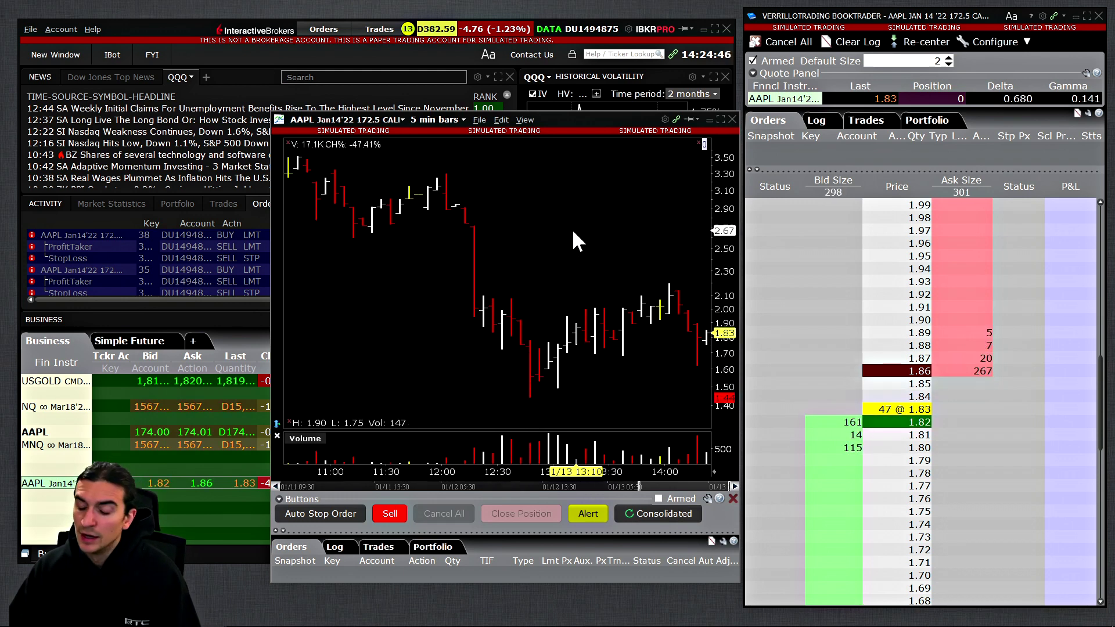
drag(583, 117, 699, 120)
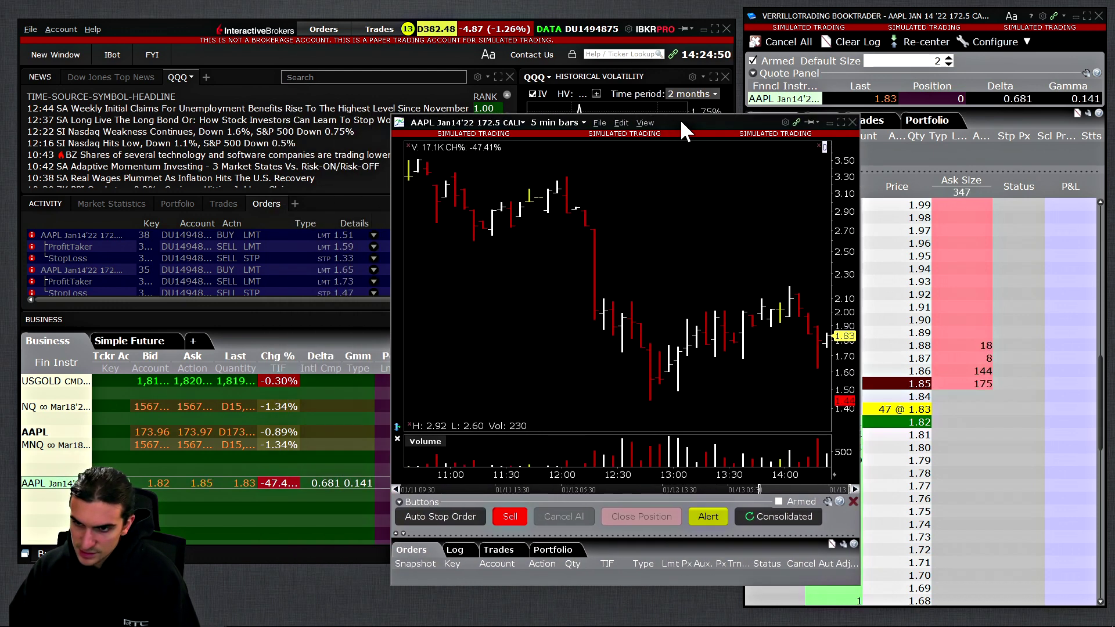
drag(672, 119, 829, 126)
click(31, 30)
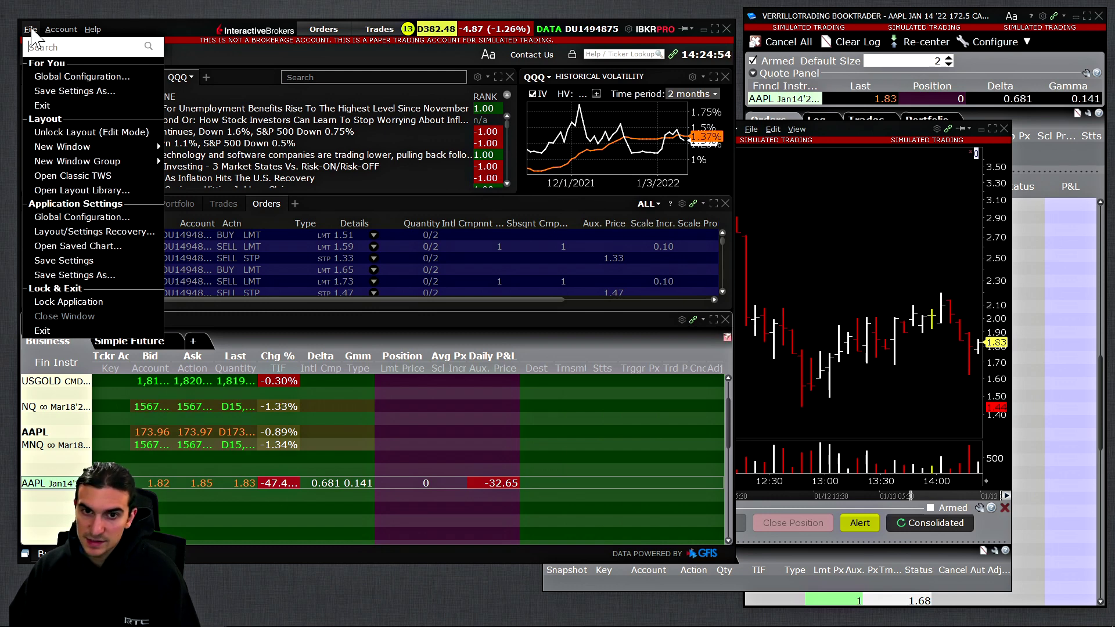
Open Global Configuration at Presets > Futures, showing quantity 2 and LMT order type
click(81, 215)
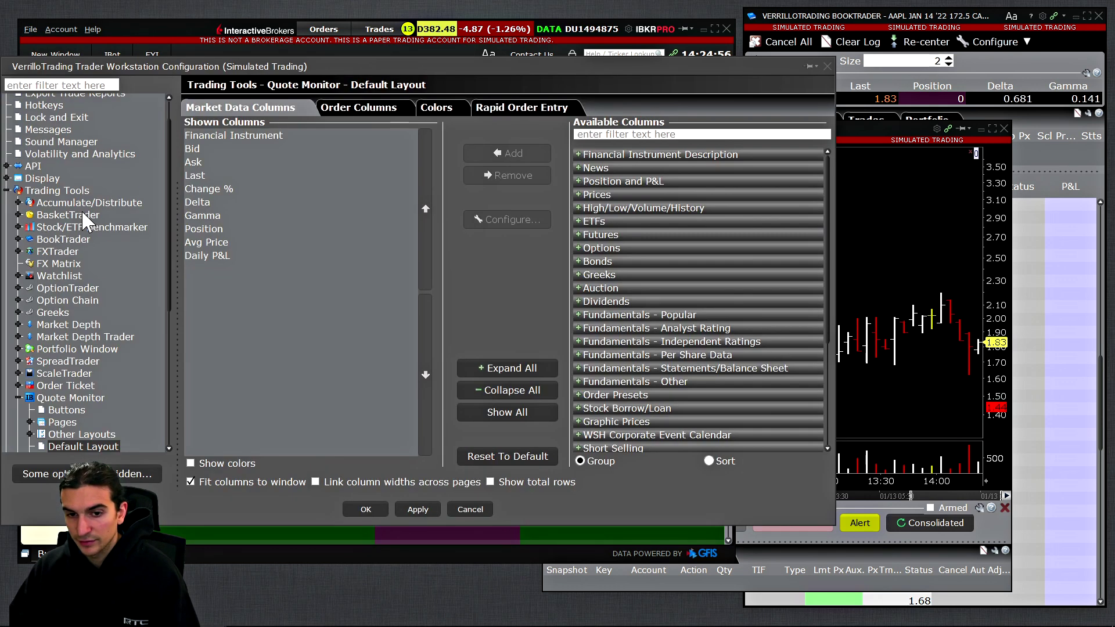
drag(335, 65, 429, 65)
scroll(180, 348, down, 7)
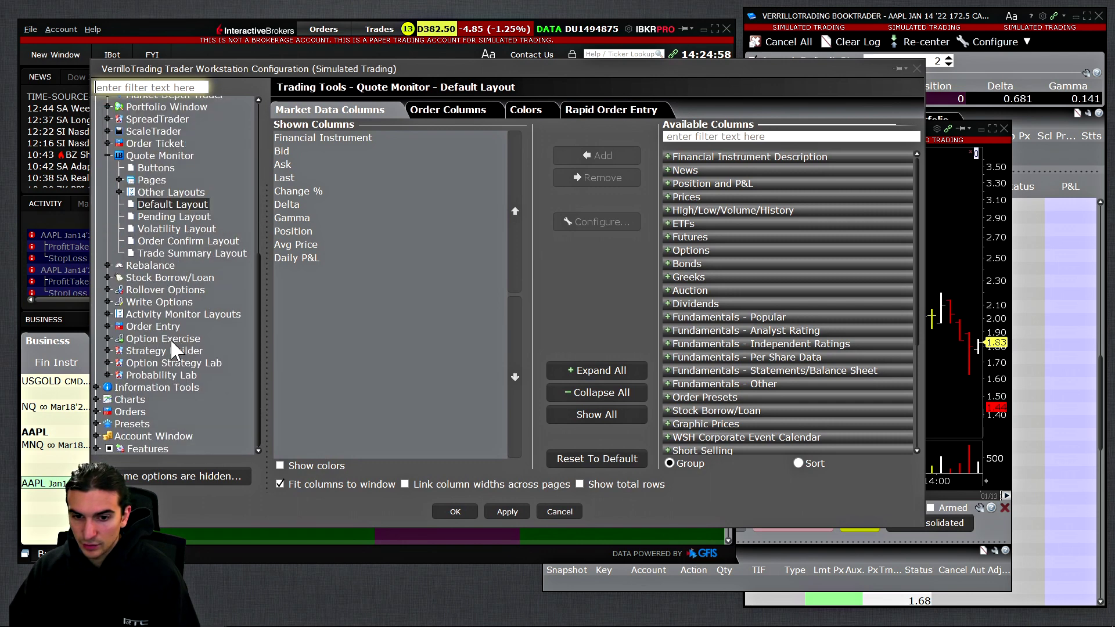
click(121, 423)
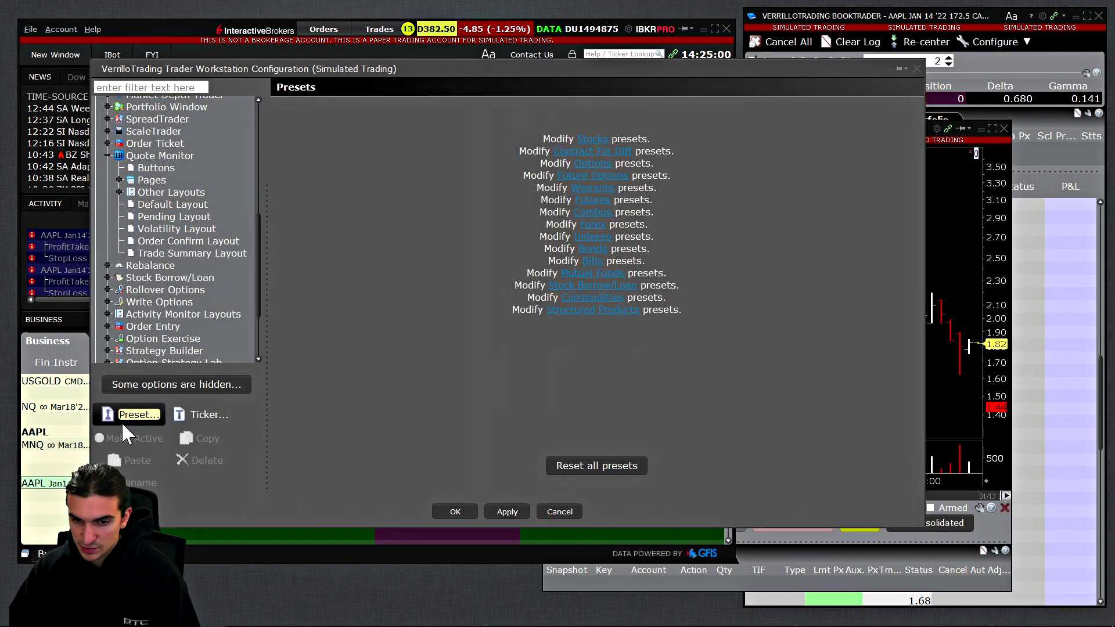
click(96, 333)
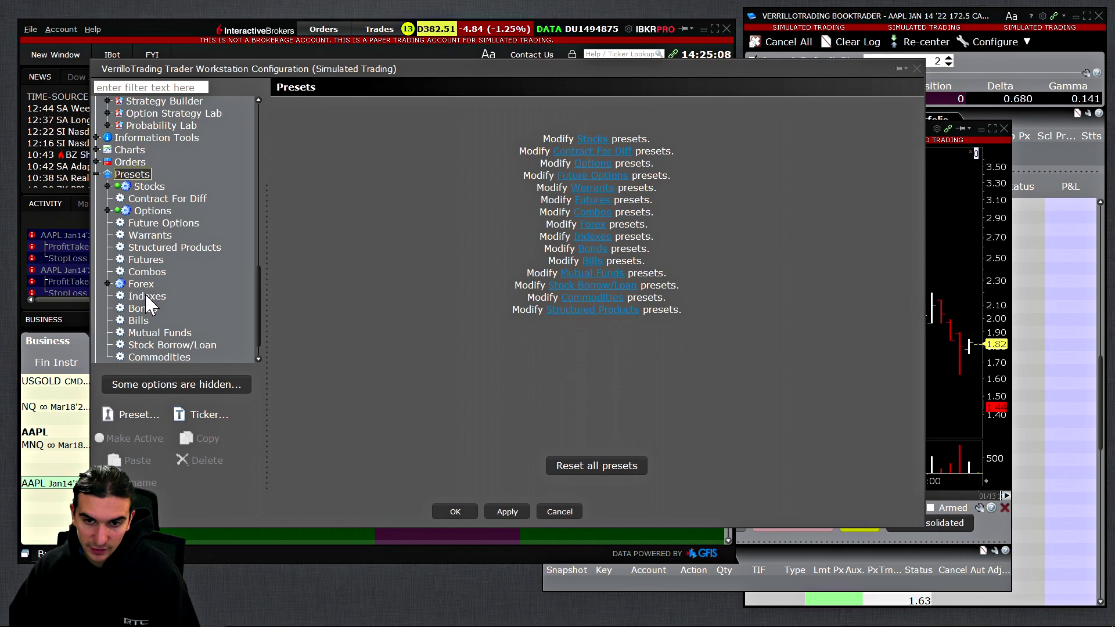
click(146, 262)
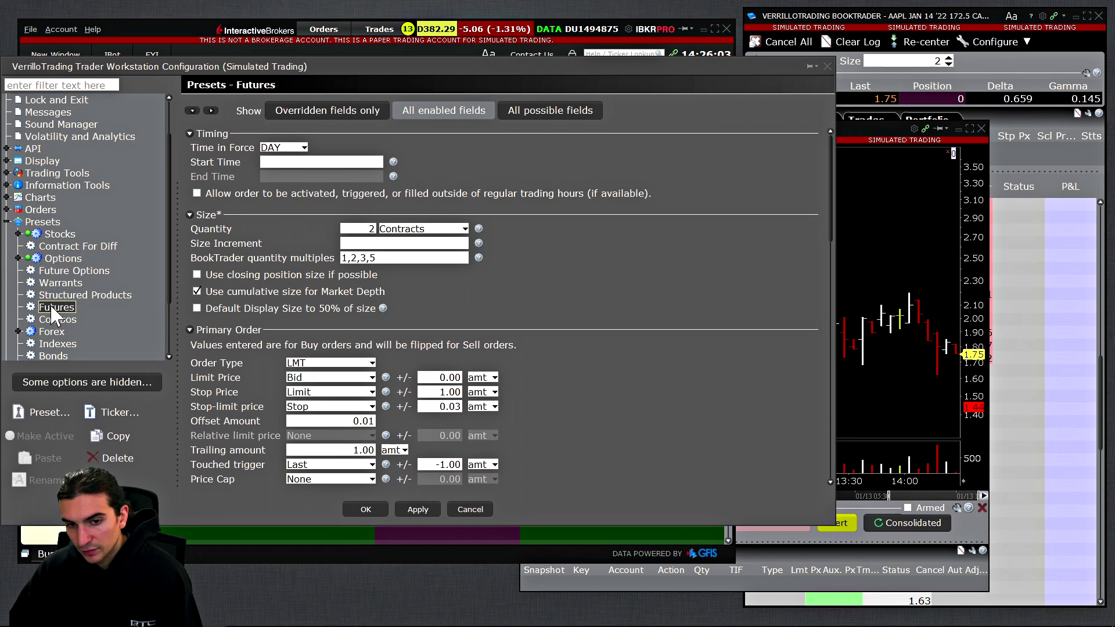
Review the Futures stop fields: Parent Order reference, -18-tick stop, 10-tick trigger, 2-tick adjusted stop
scroll(318, 255, down, 3)
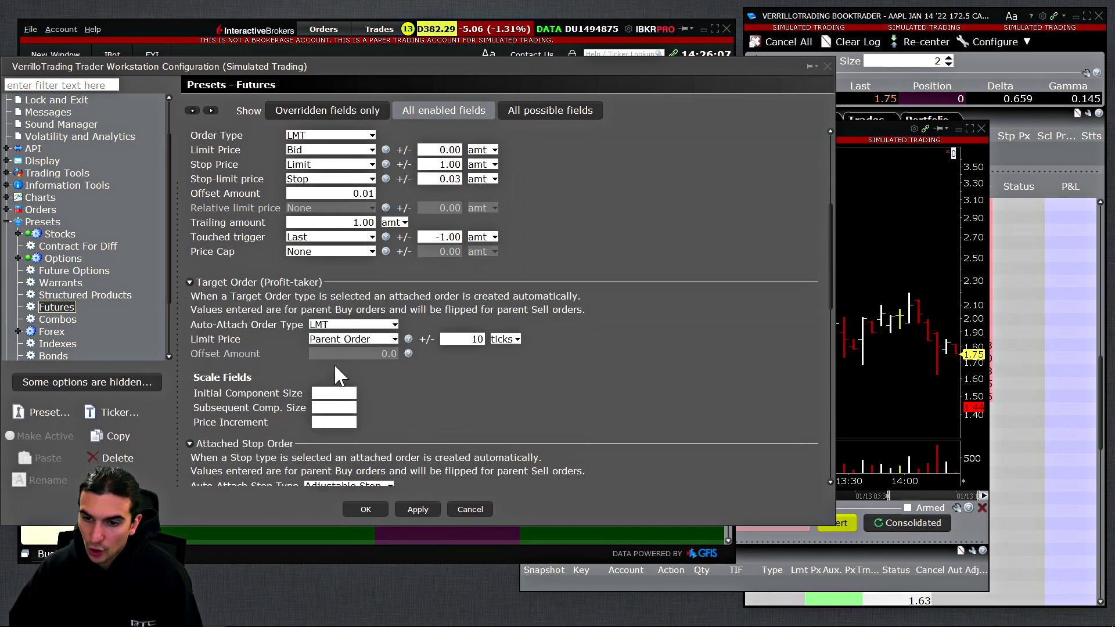
scroll(366, 329, down, 3)
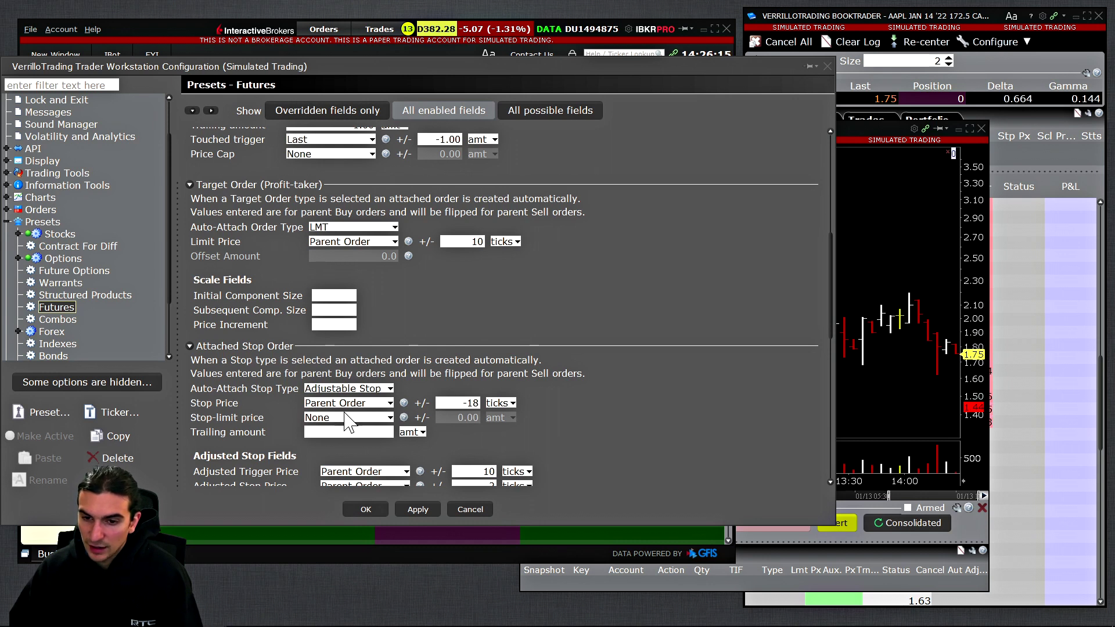
scroll(317, 406, down, 1)
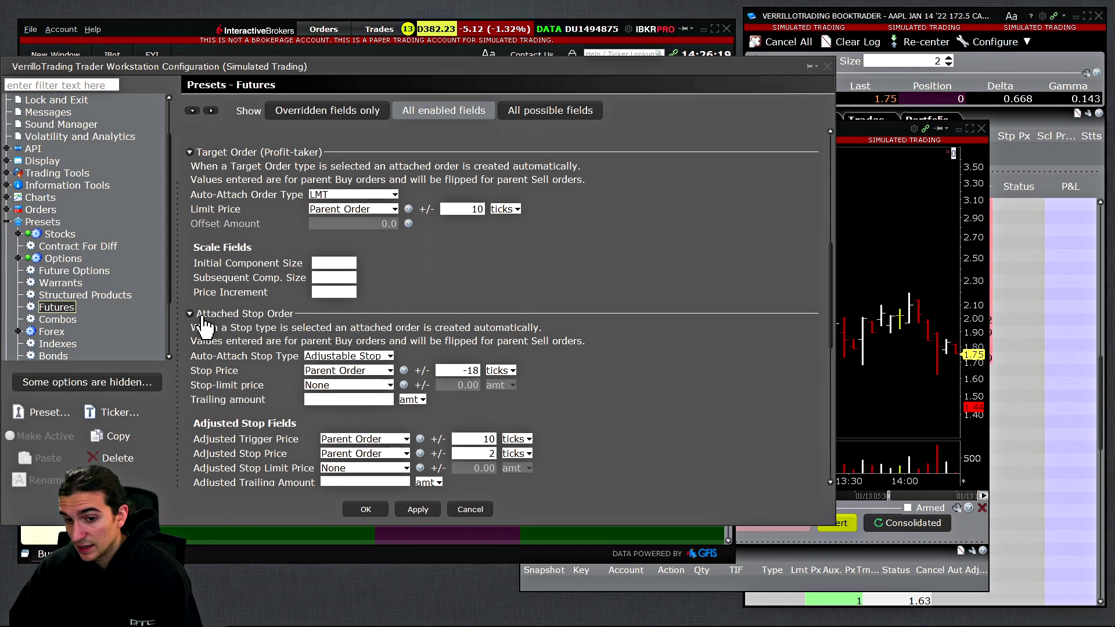
click(336, 370)
click(460, 359)
click(462, 370)
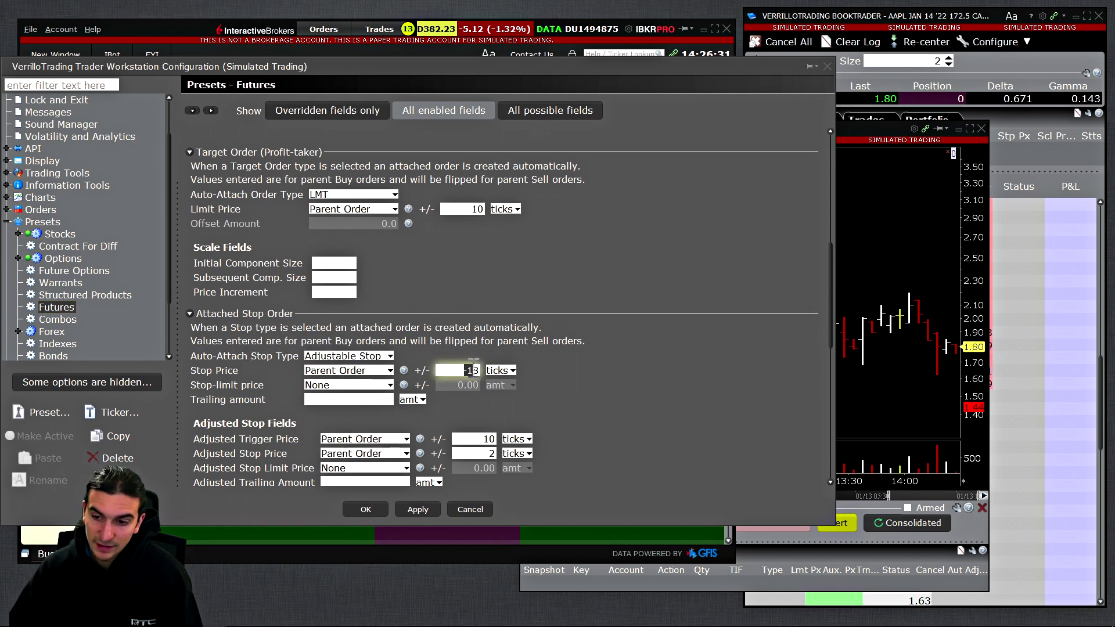
scroll(363, 418, down, 1)
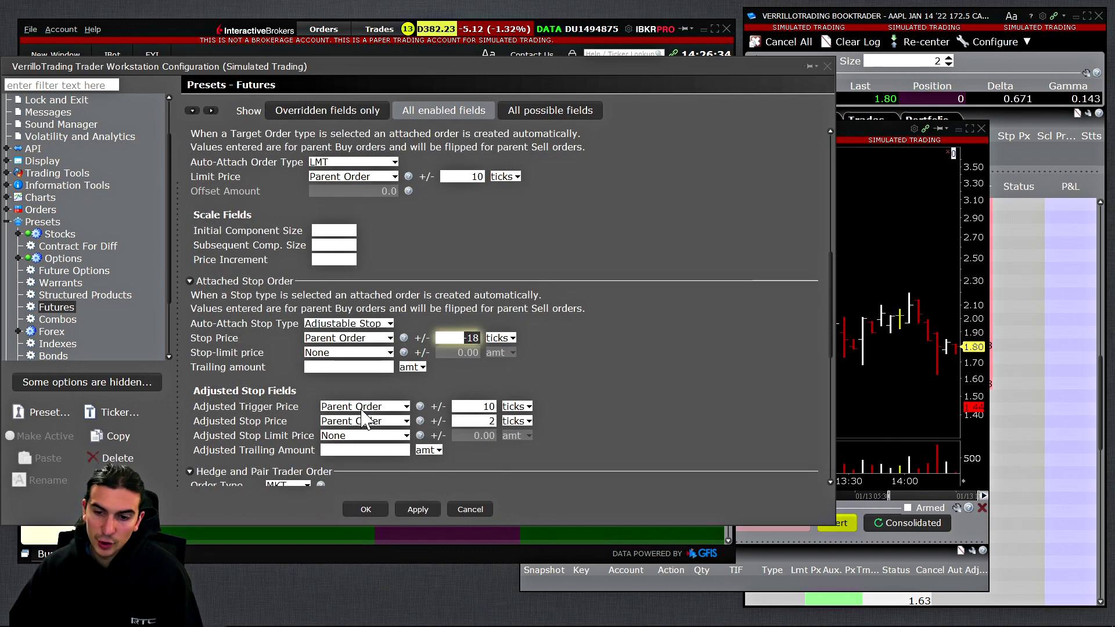
click(489, 406)
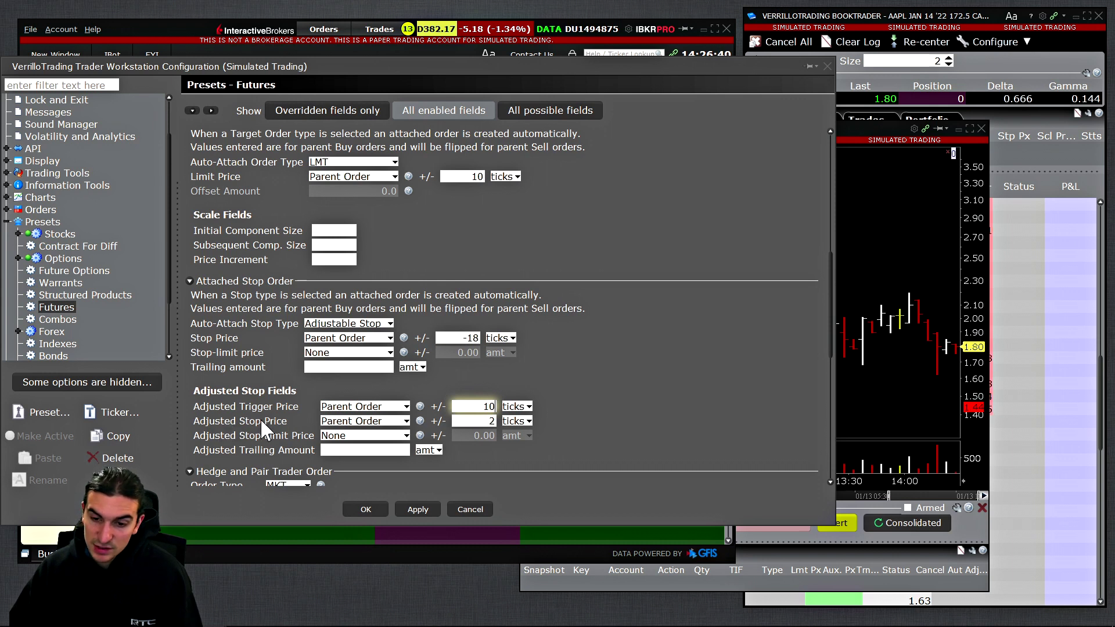
click(494, 421)
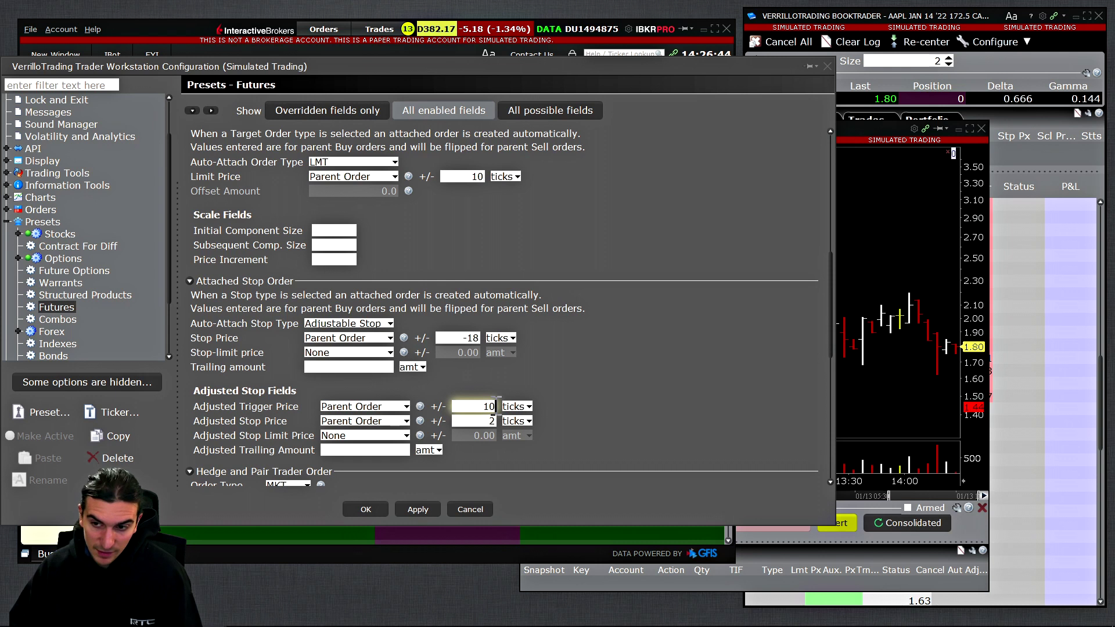
scroll(484, 283, up, 1)
scroll(472, 211, down, 1)
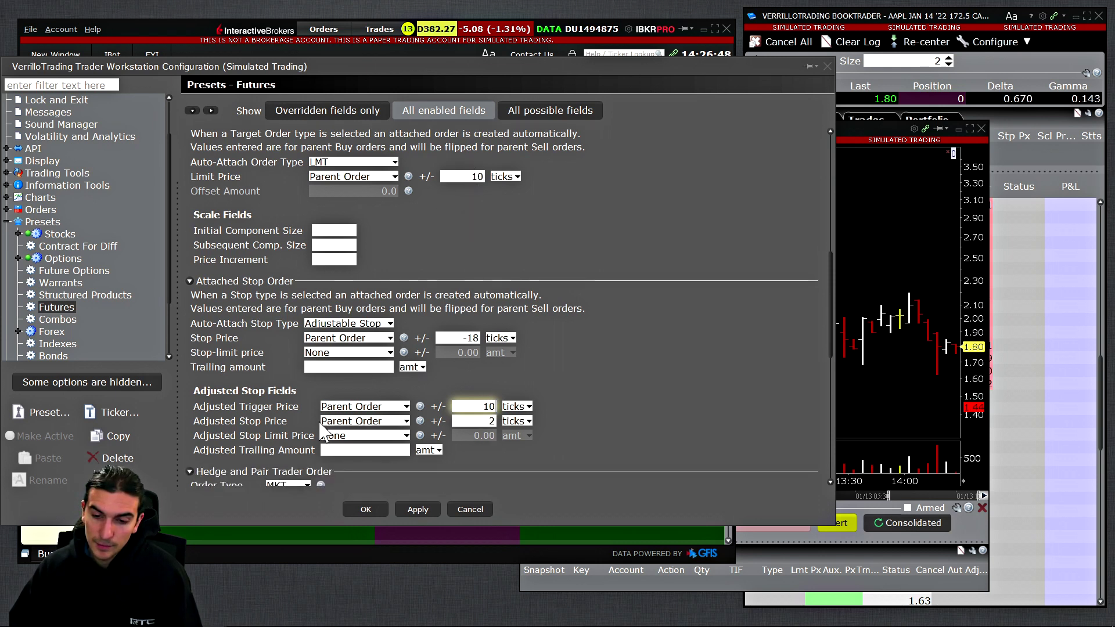
key(Tab)
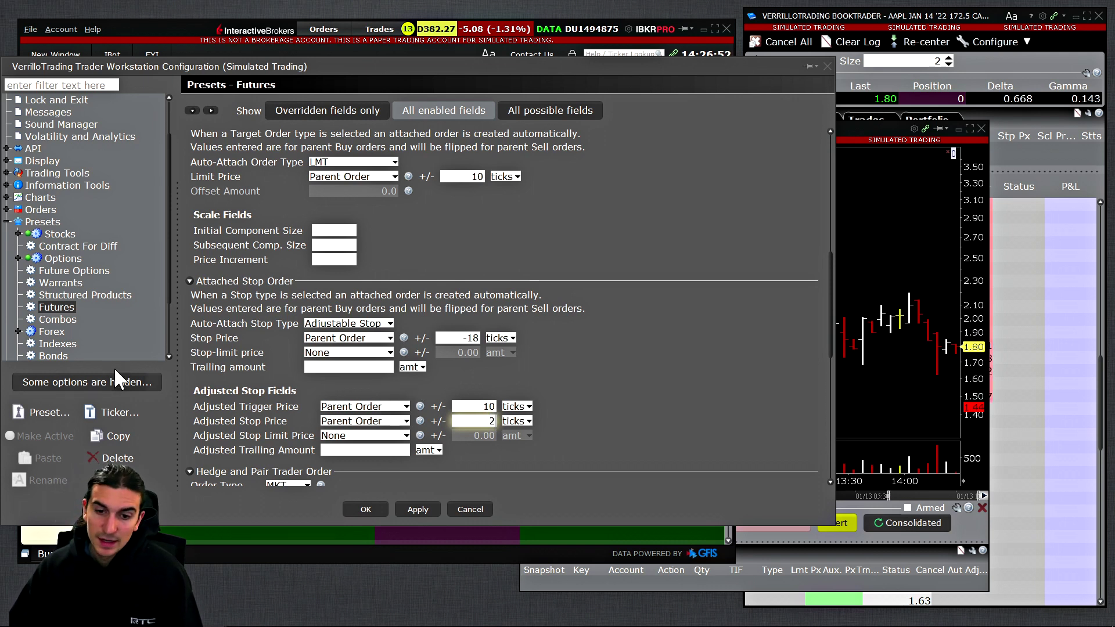
click(47, 308)
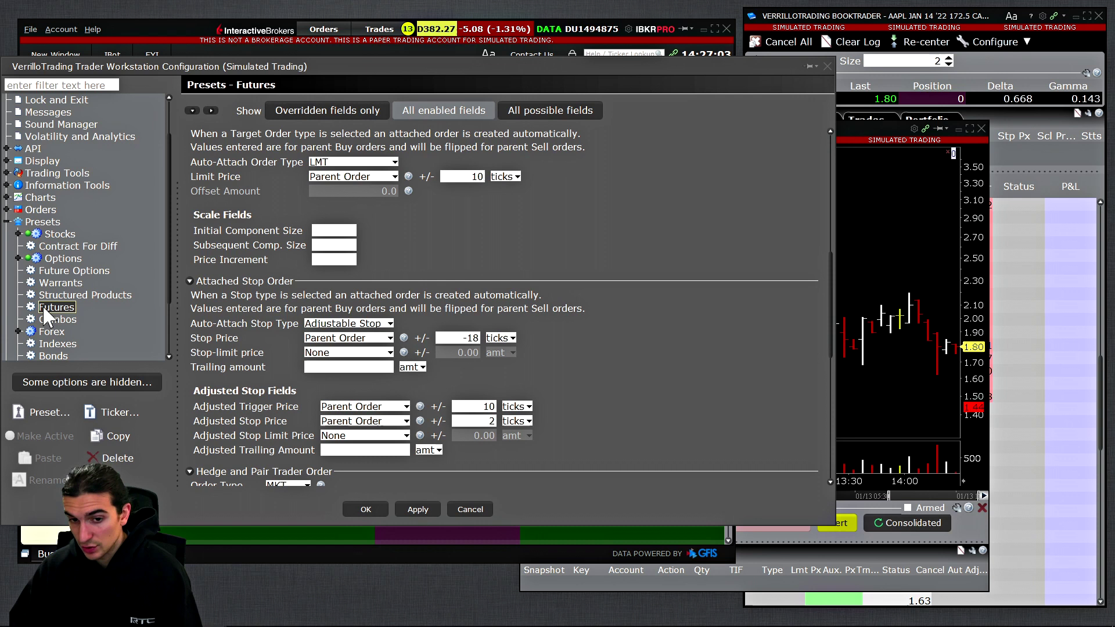
Apply the Futures preset, cancel the empty symbol prompt, and close the configuration with OK
click(417, 509)
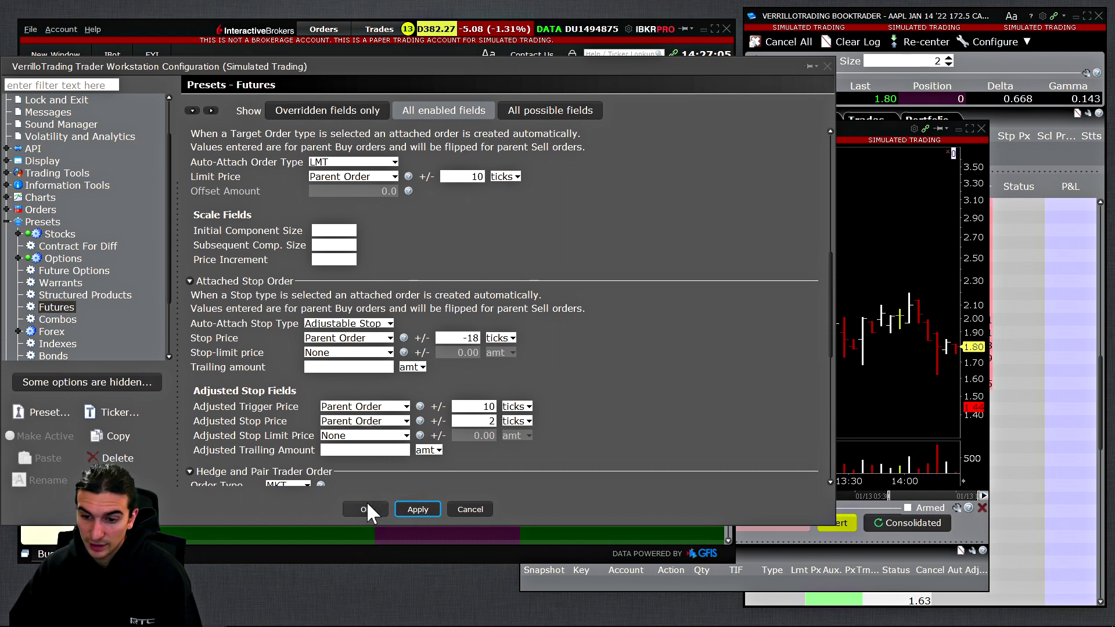
click(57, 304)
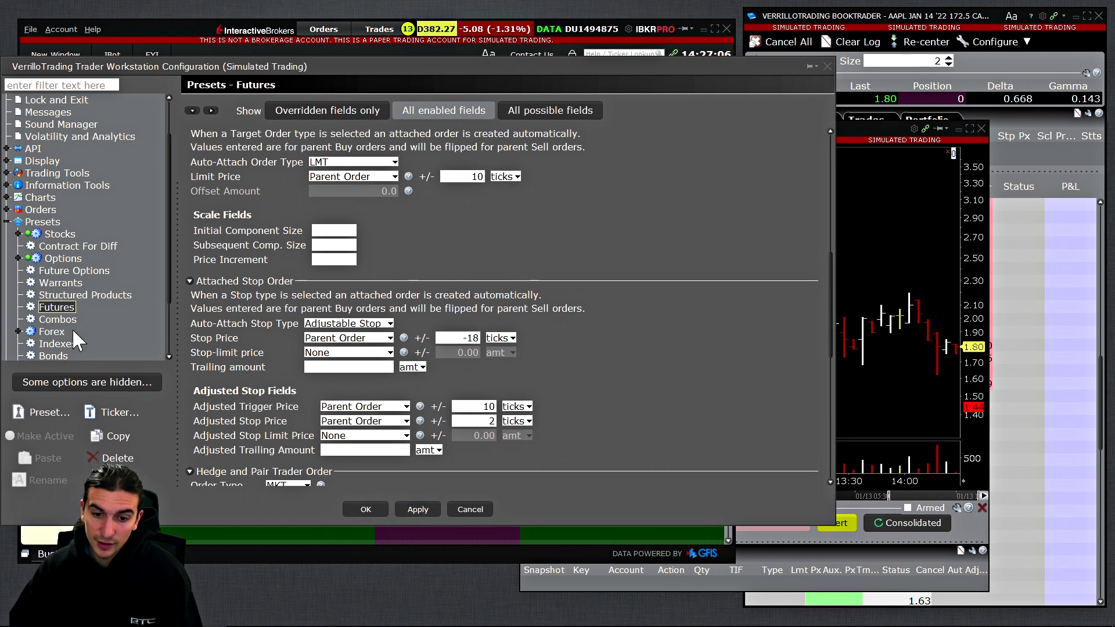
click(106, 416)
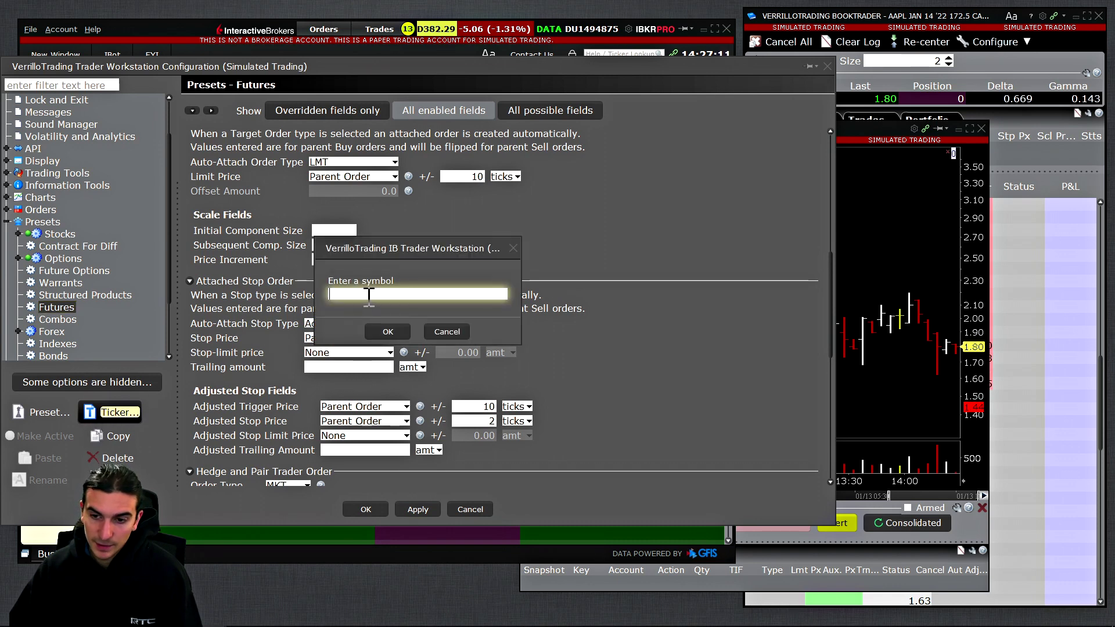
click(448, 332)
click(379, 330)
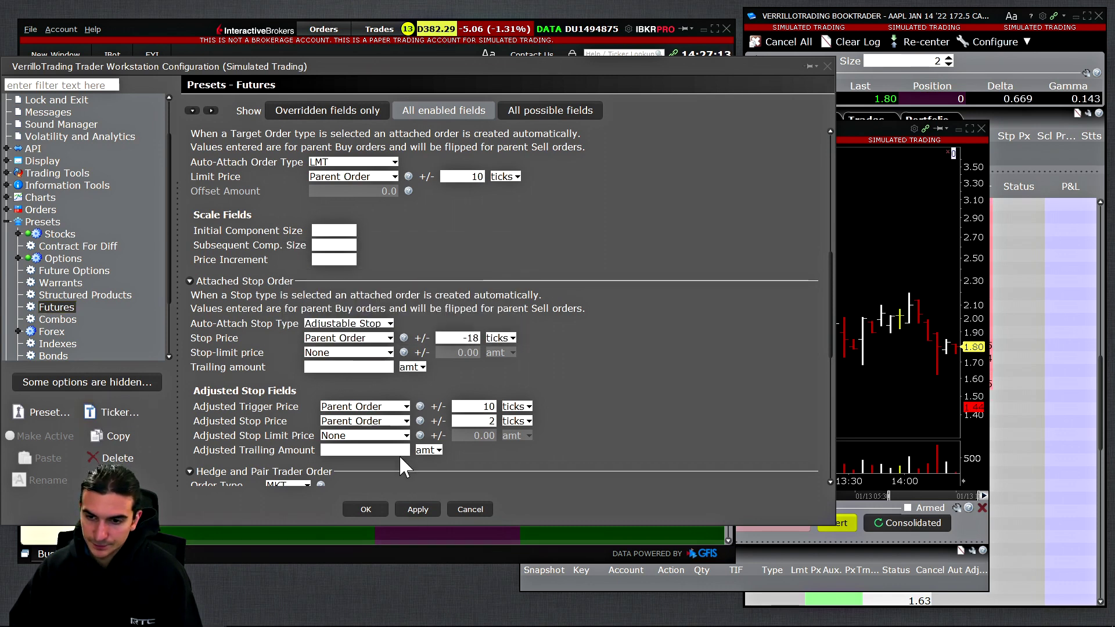
click(366, 509)
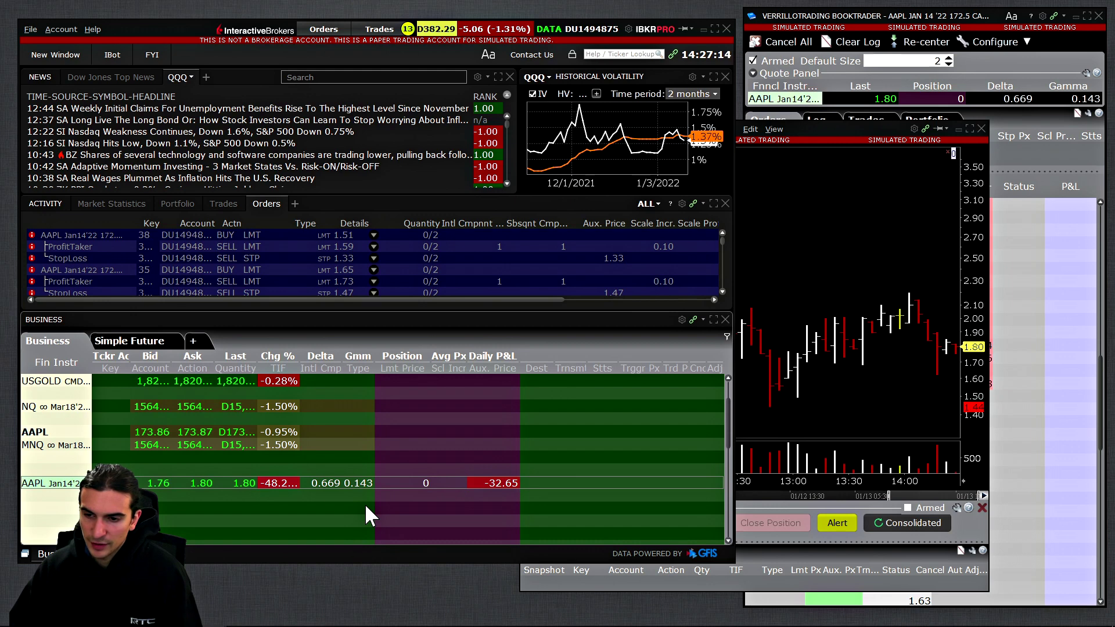
Load MNQ Mar18'22 futures into the linked chart and BookTrader, then open the chart's Edit menu
click(52, 445)
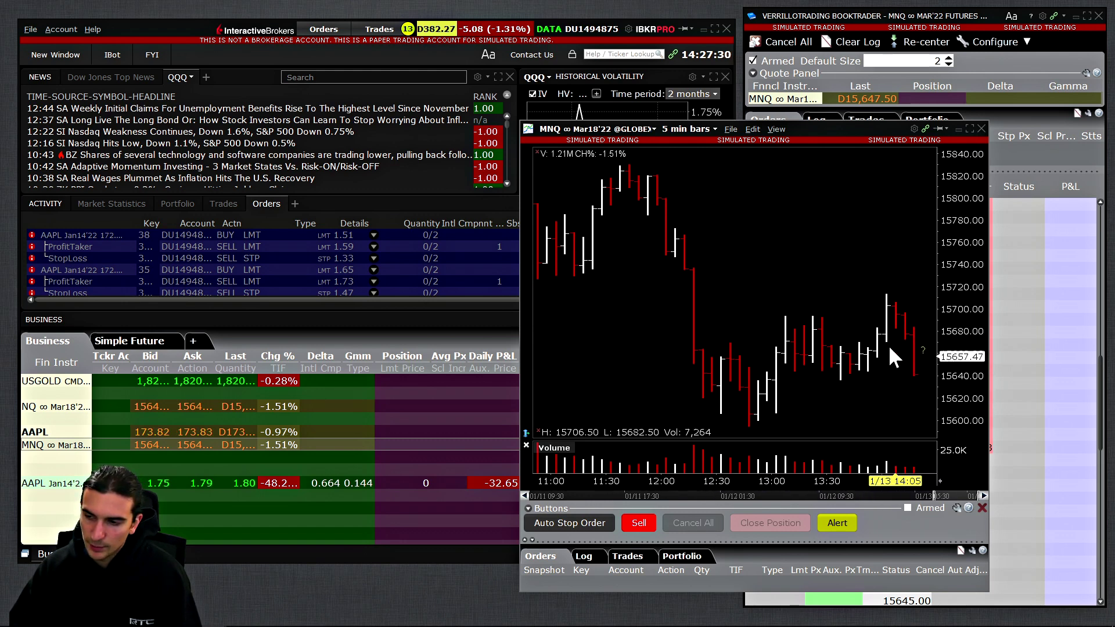
click(753, 129)
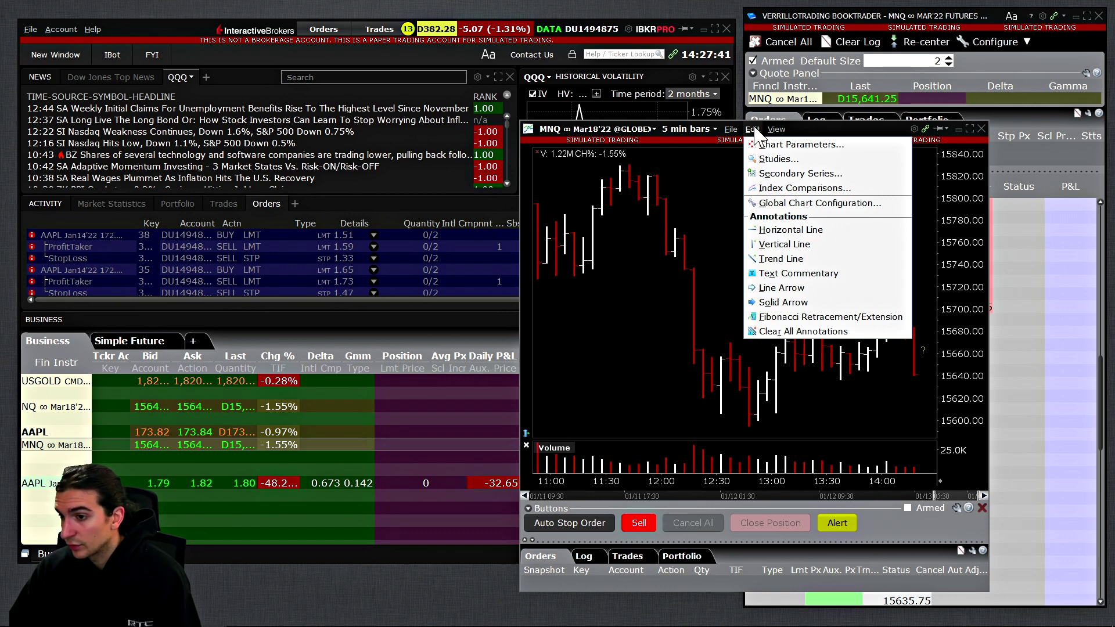
Open Global Chart Configuration at the Charts > ChartTrader > Hotkeys page
click(773, 203)
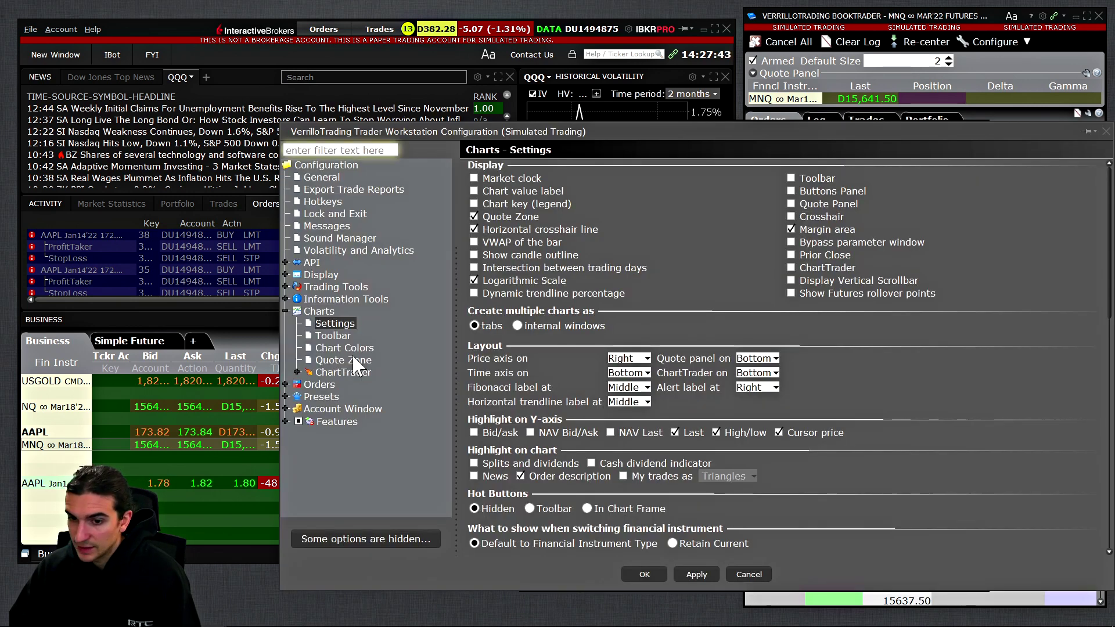
click(344, 372)
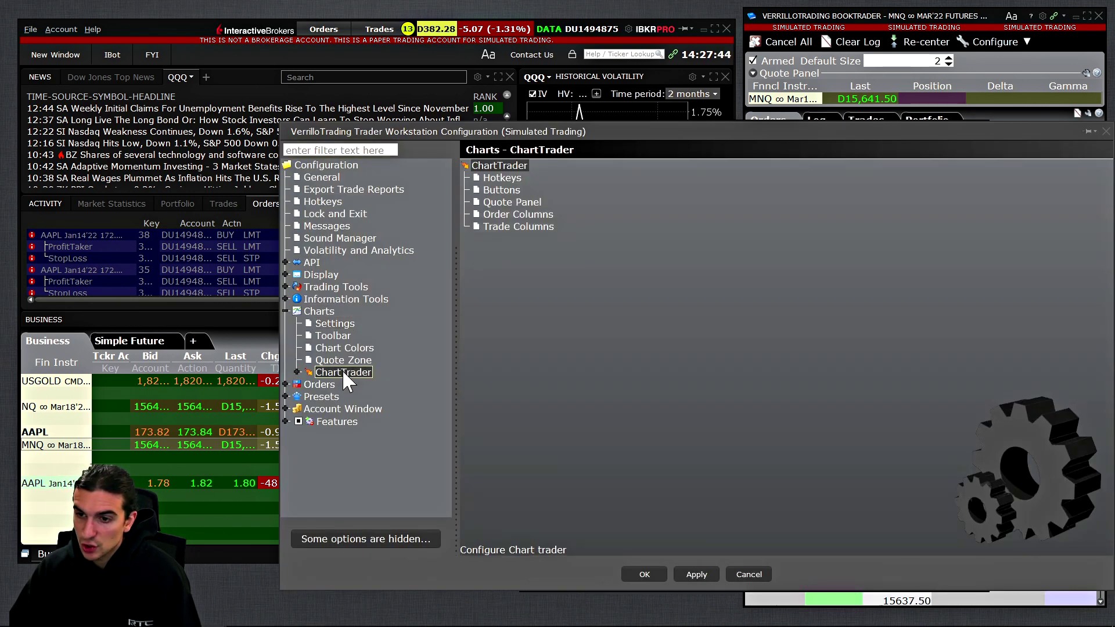
click(510, 177)
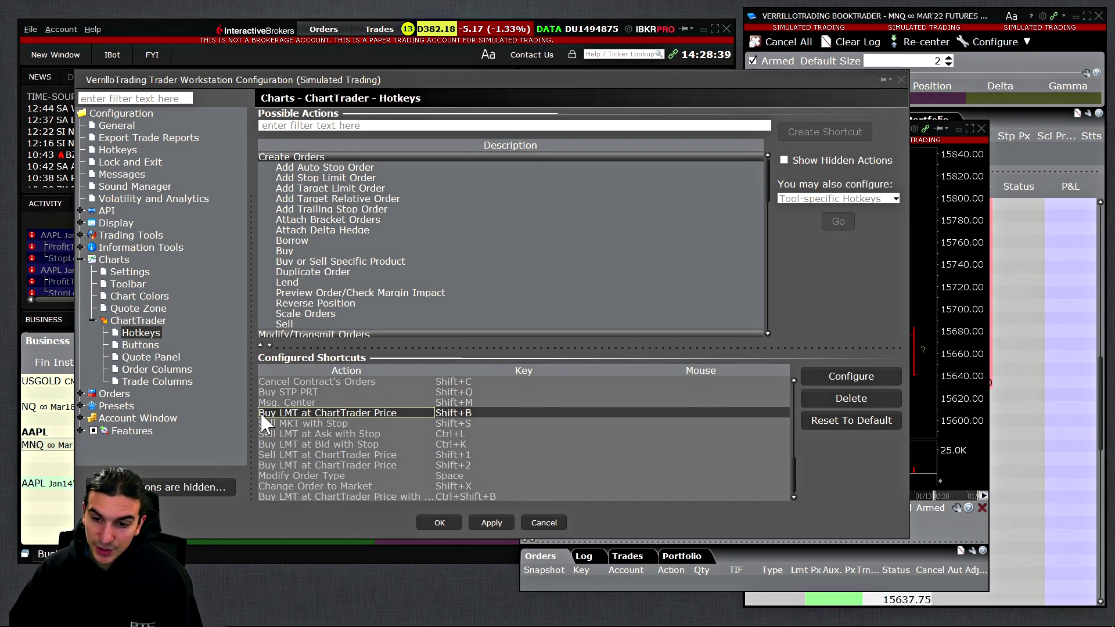
Under the Buy action, open the Shift+B Buy LMT at ChartTrader Price hotkey settings
double_click(331, 413)
key(Escape)
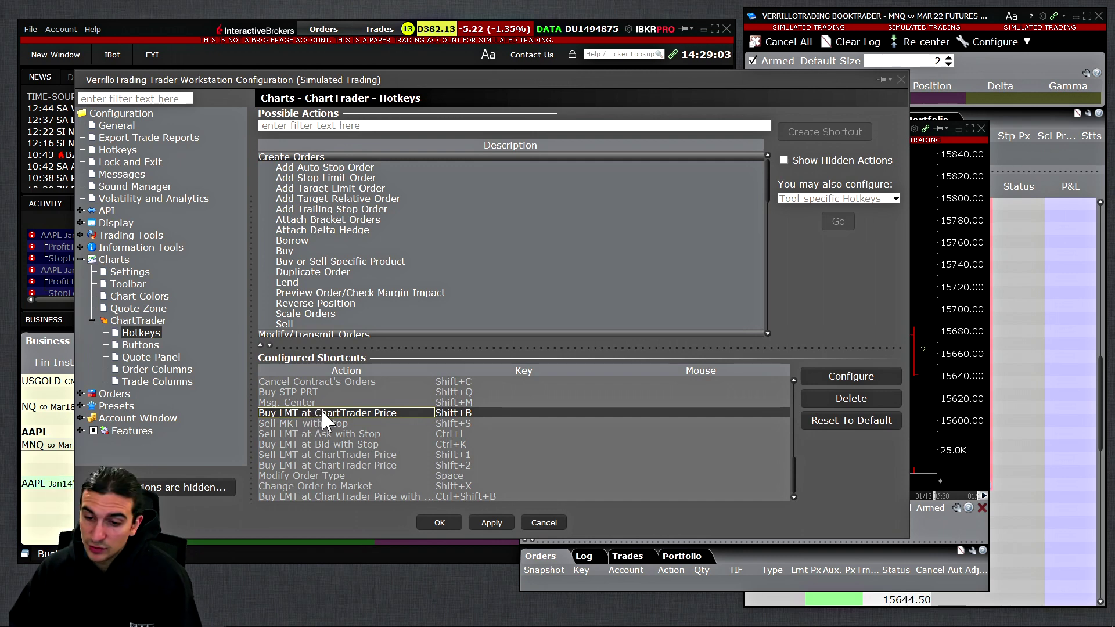
click(290, 252)
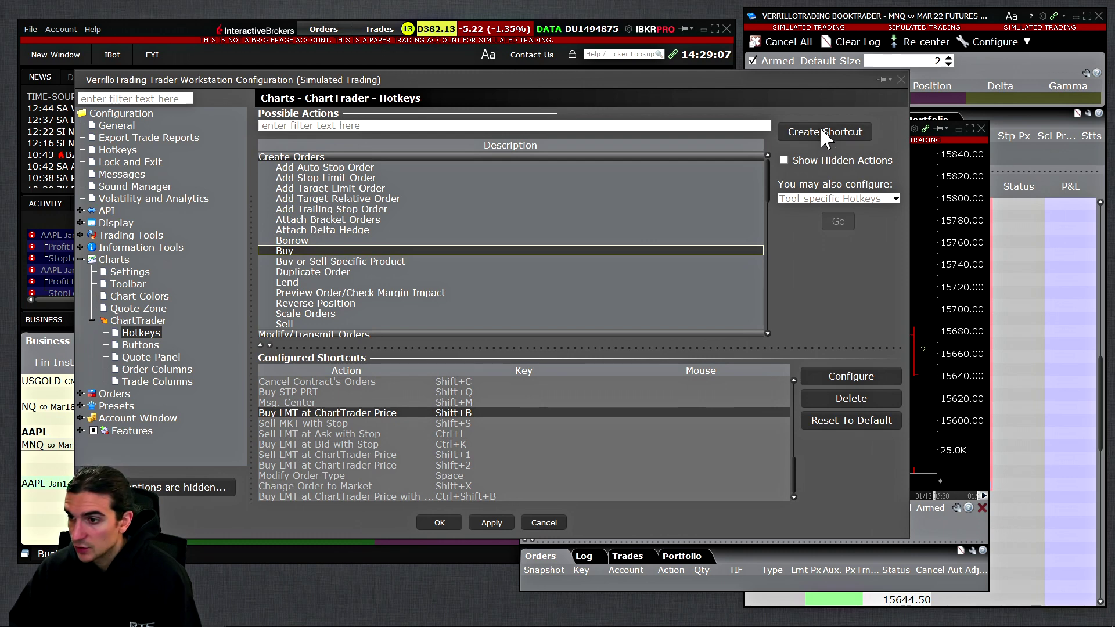
click(300, 412)
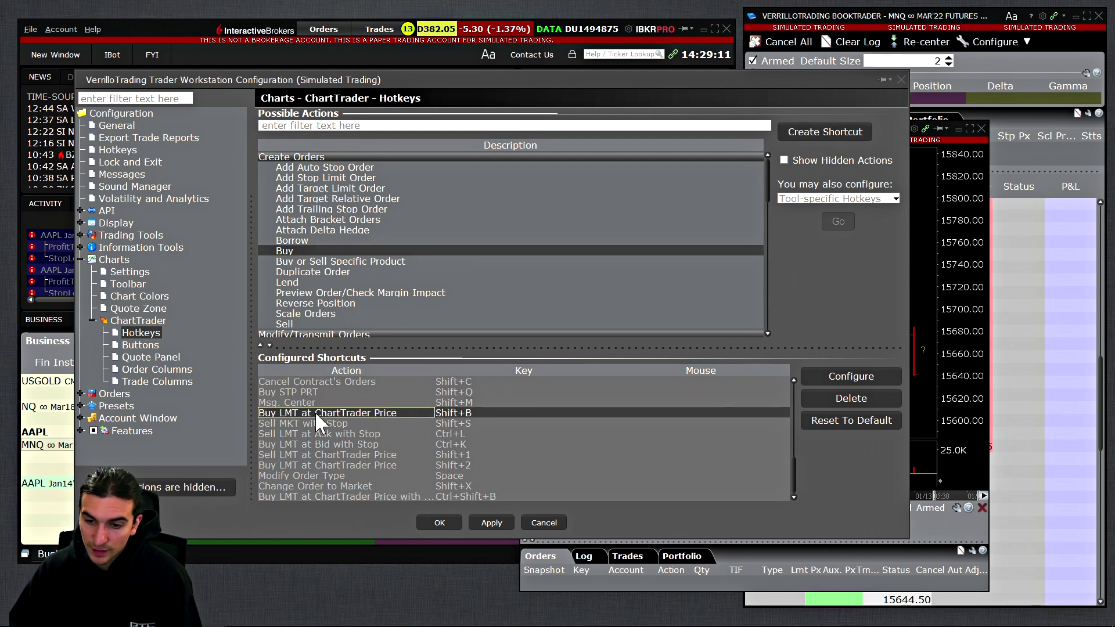
double_click(324, 412)
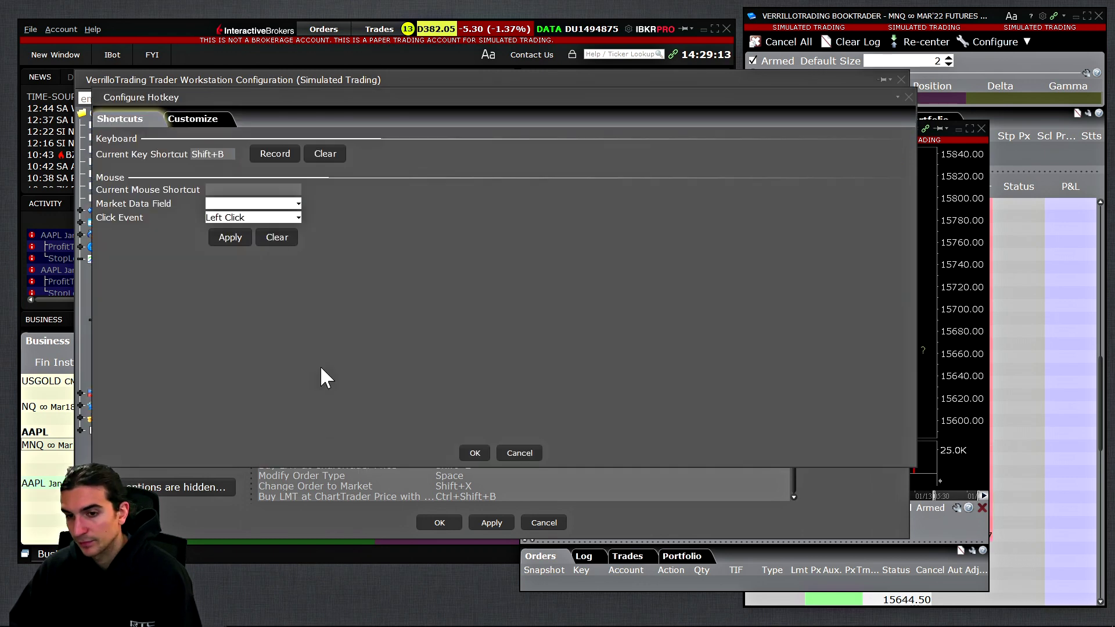
On Customize, keep Default size, ChartTrader Price limit, and the attached stop type unchanged
click(201, 119)
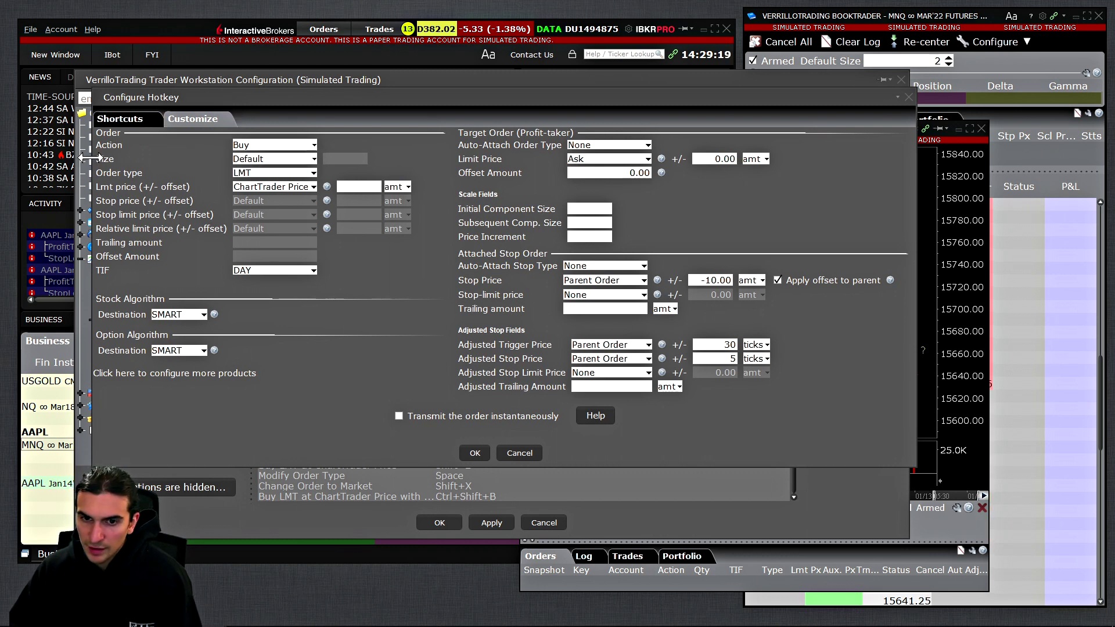
click(285, 158)
click(286, 170)
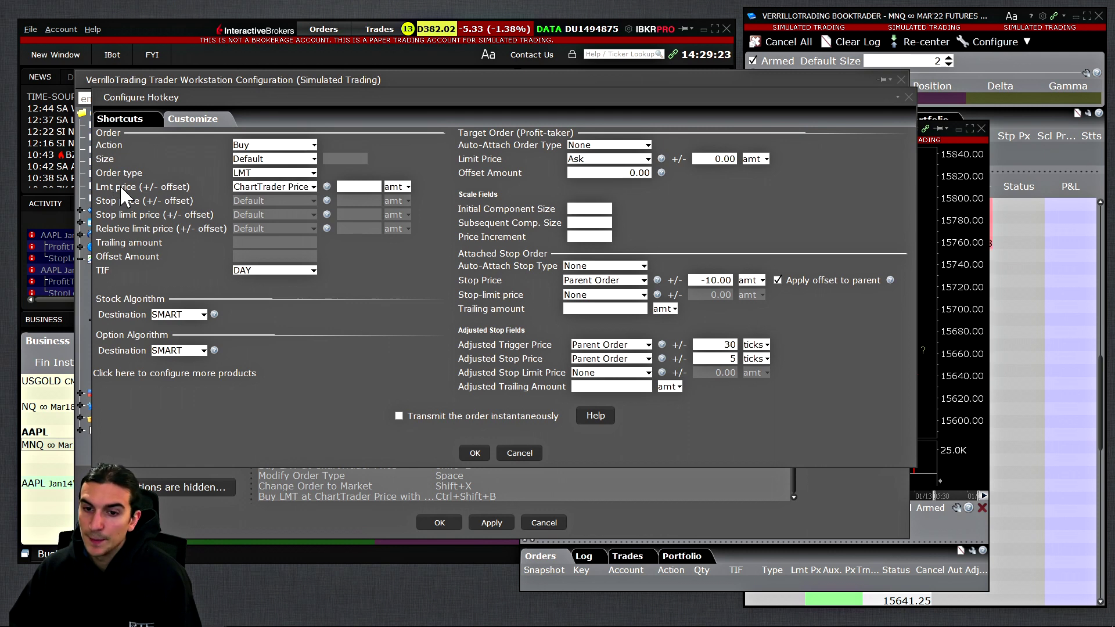
click(296, 188)
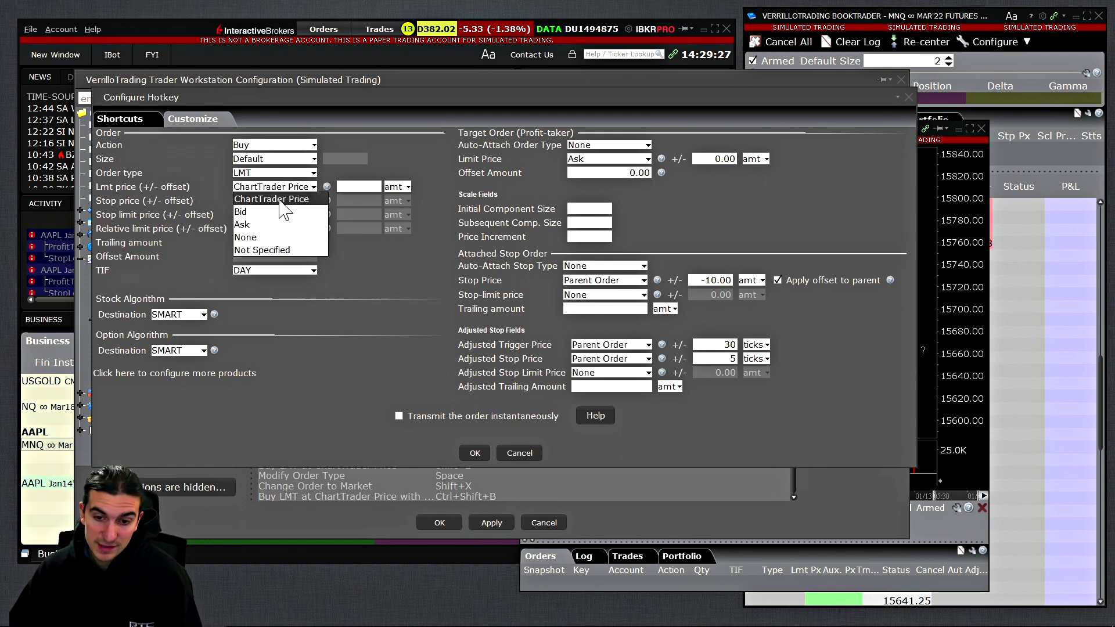
click(165, 198)
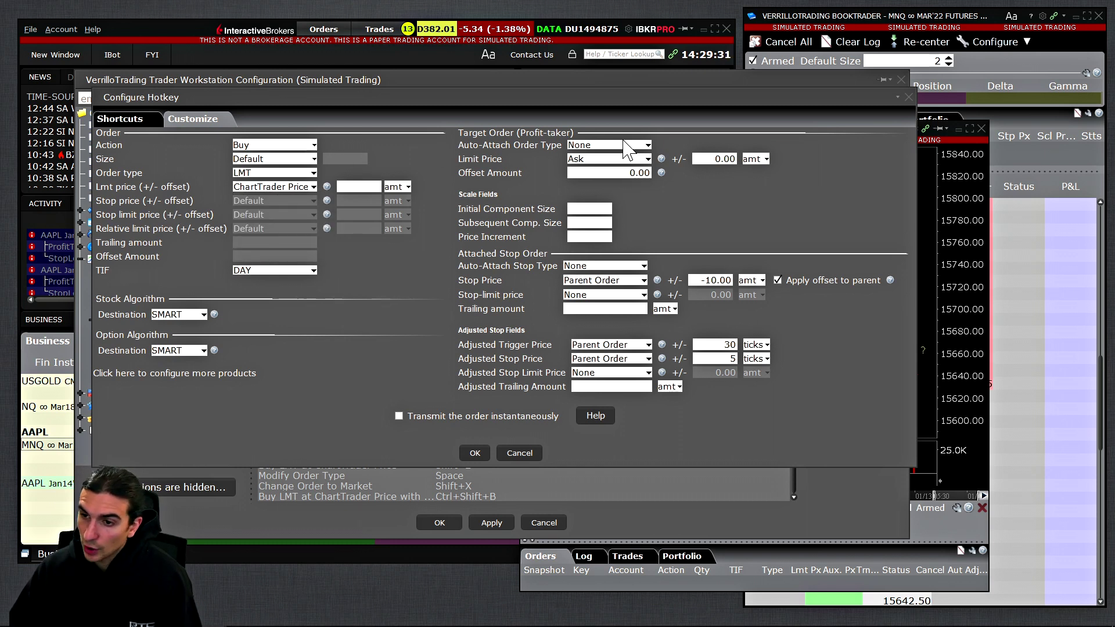
click(639, 267)
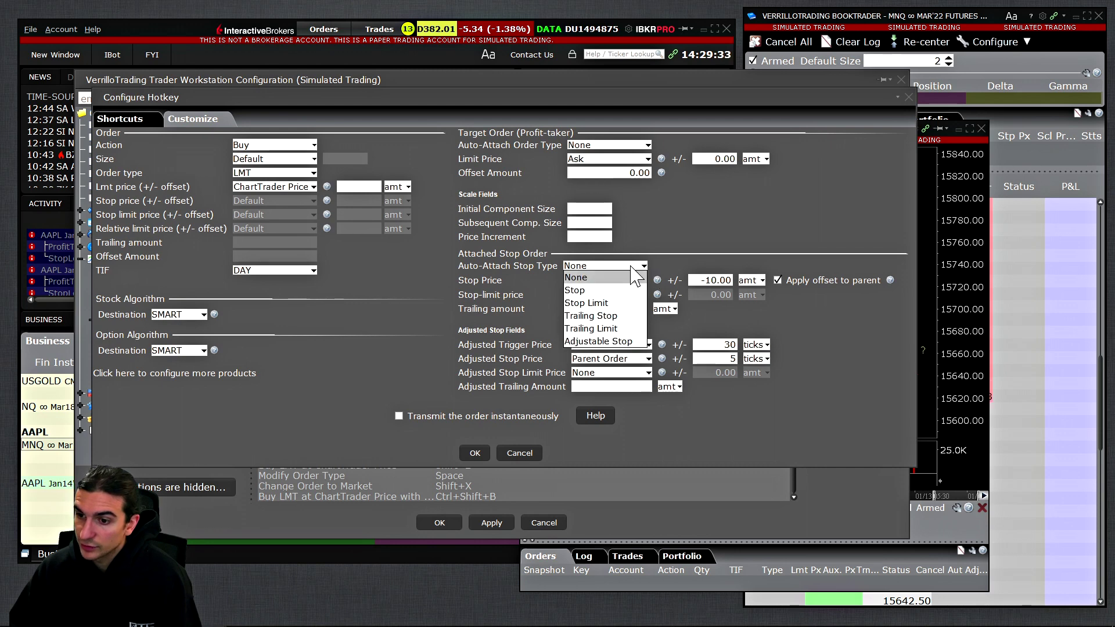
click(546, 271)
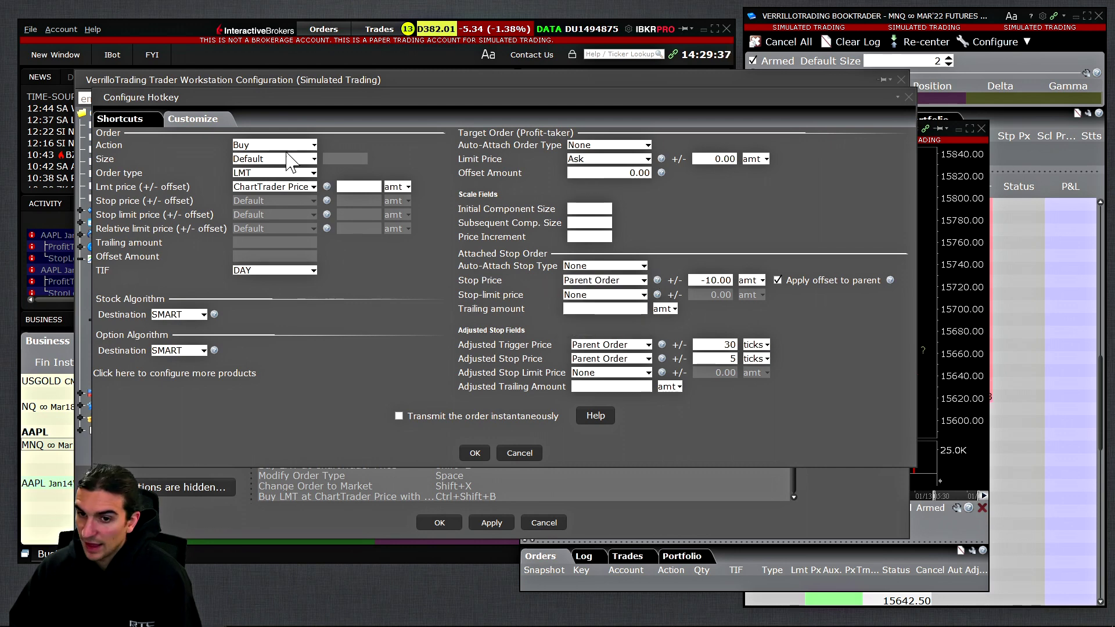
Confirm the hotkey, then apply and close the chart configuration
click(475, 451)
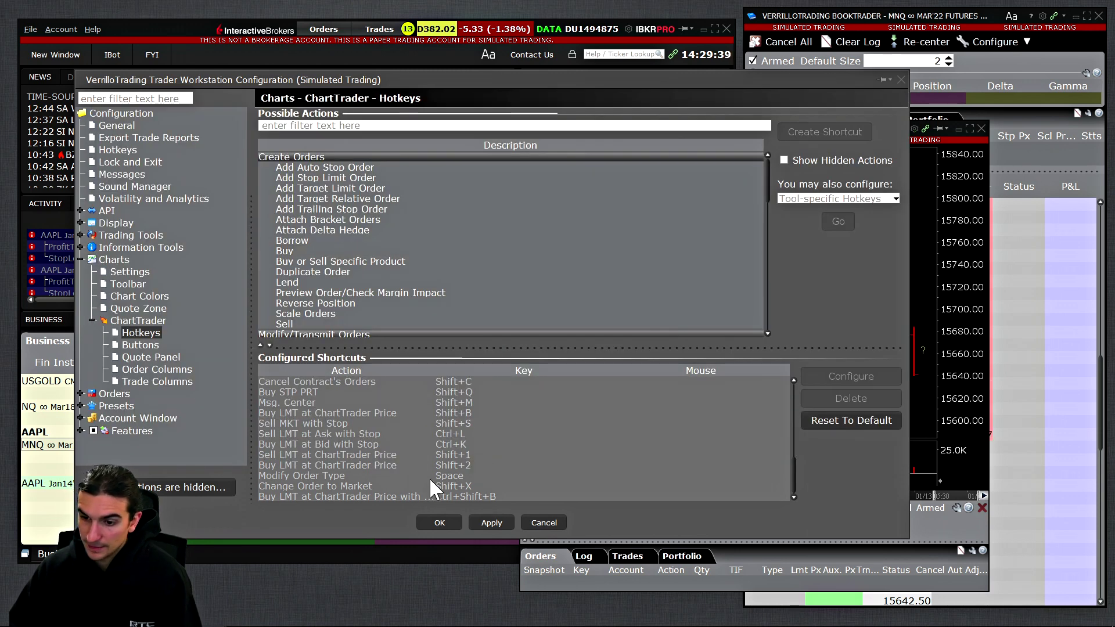
click(305, 413)
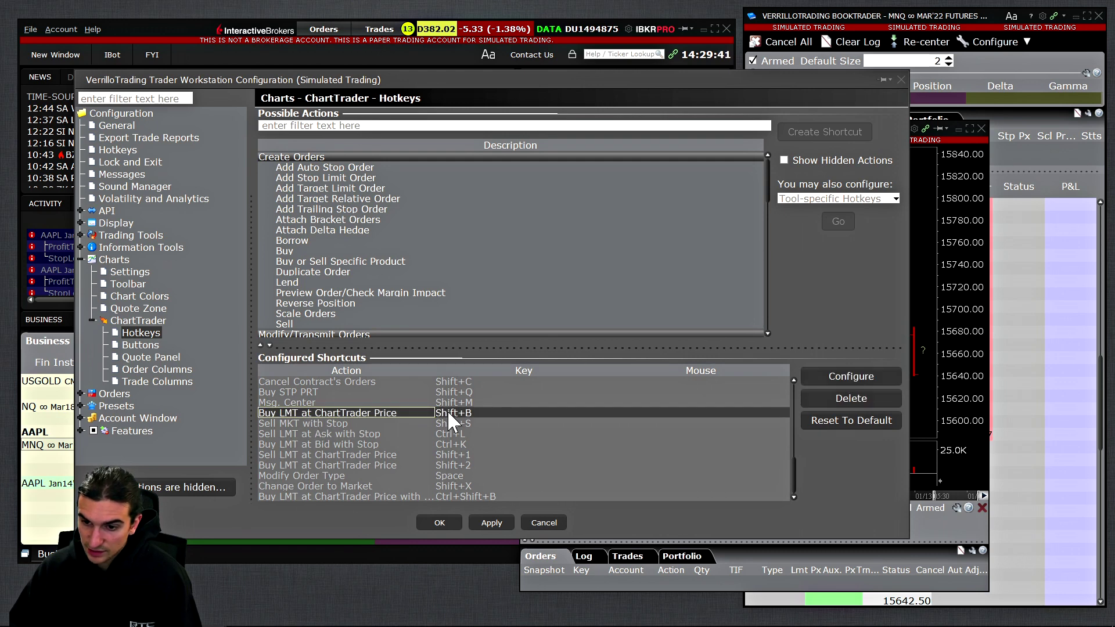
click(445, 518)
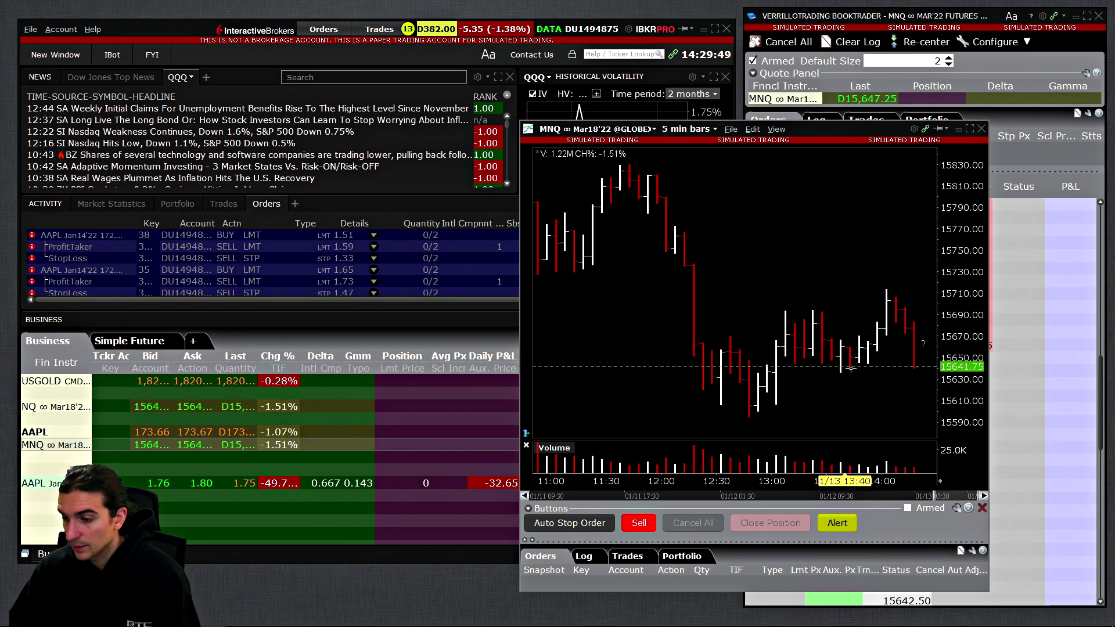
Place an MNQ bracket buy limit at 15610.75 from the chart, then zoom in
click(850, 401)
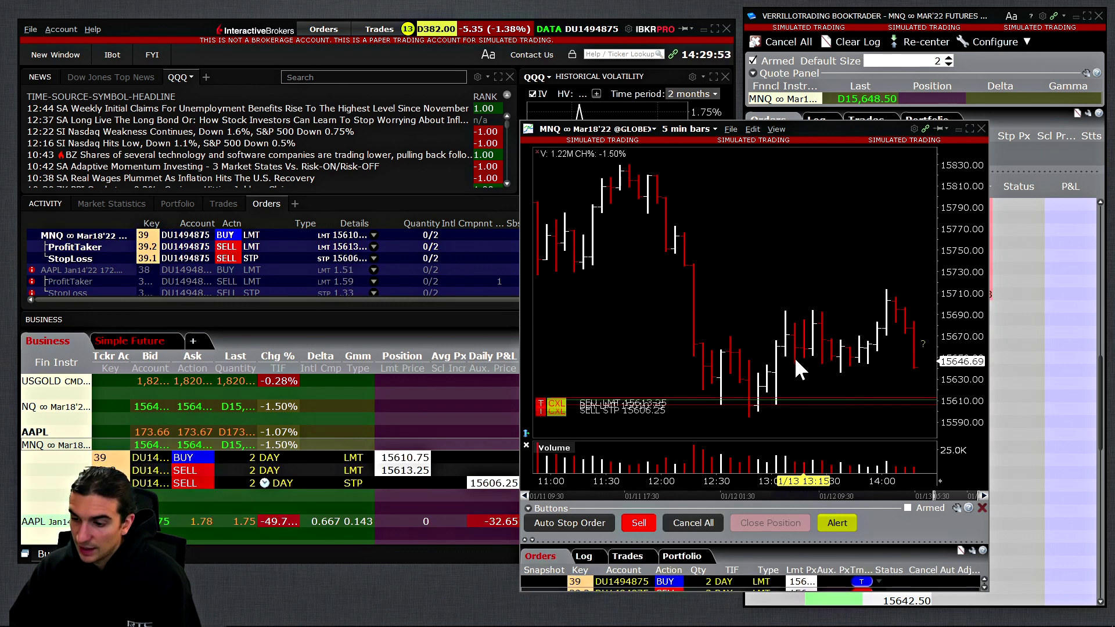
scroll(719, 382, up, 3)
scroll(700, 366, up, 2)
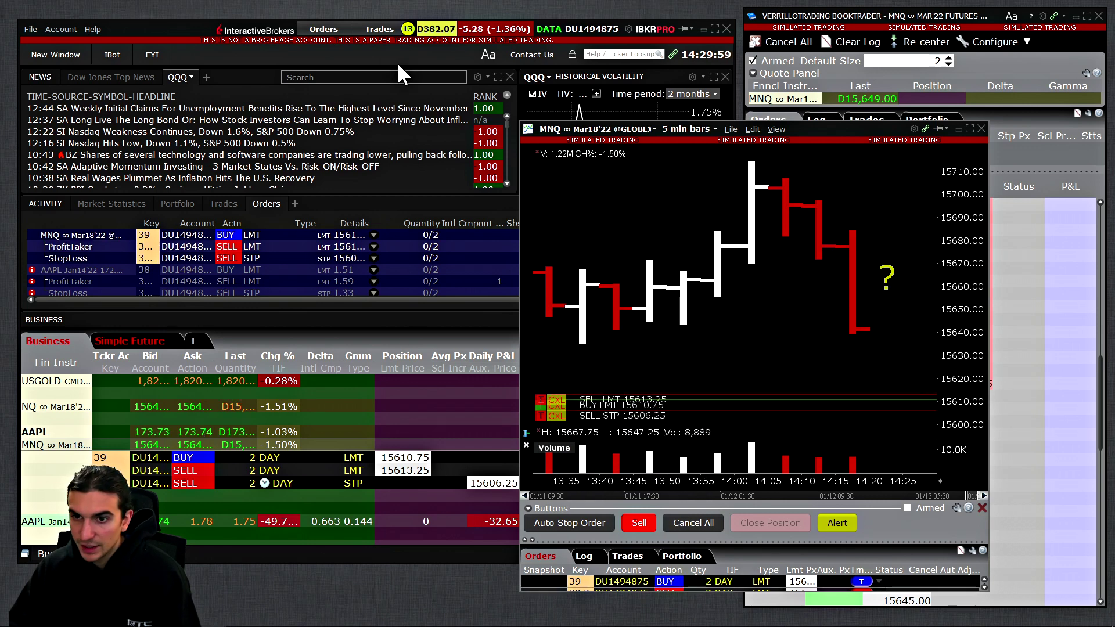
drag(267, 28, 261, 23)
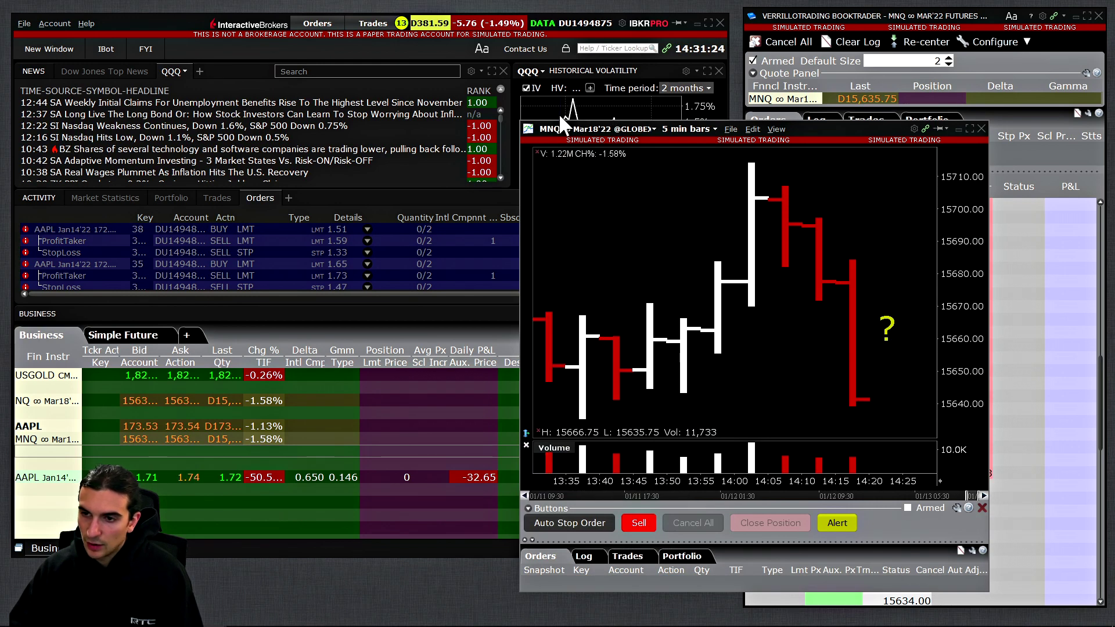
Switch the chart to ES Mar18'22 and place an ES bracket buy limit at 4679.25 with the B hotkey
click(561, 126)
click(555, 139)
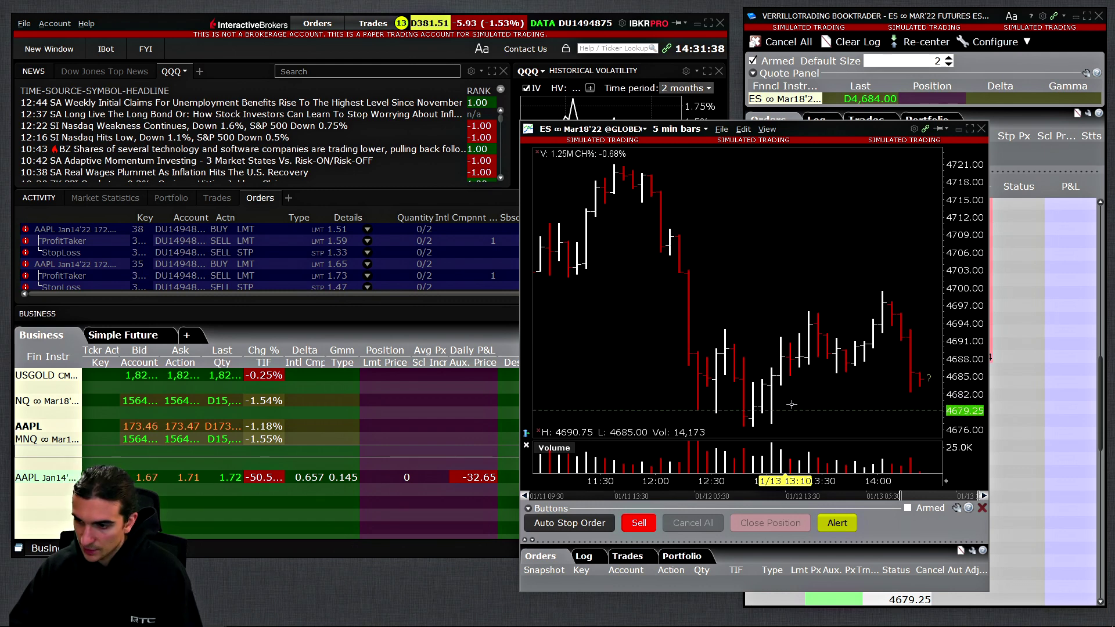
key(b)
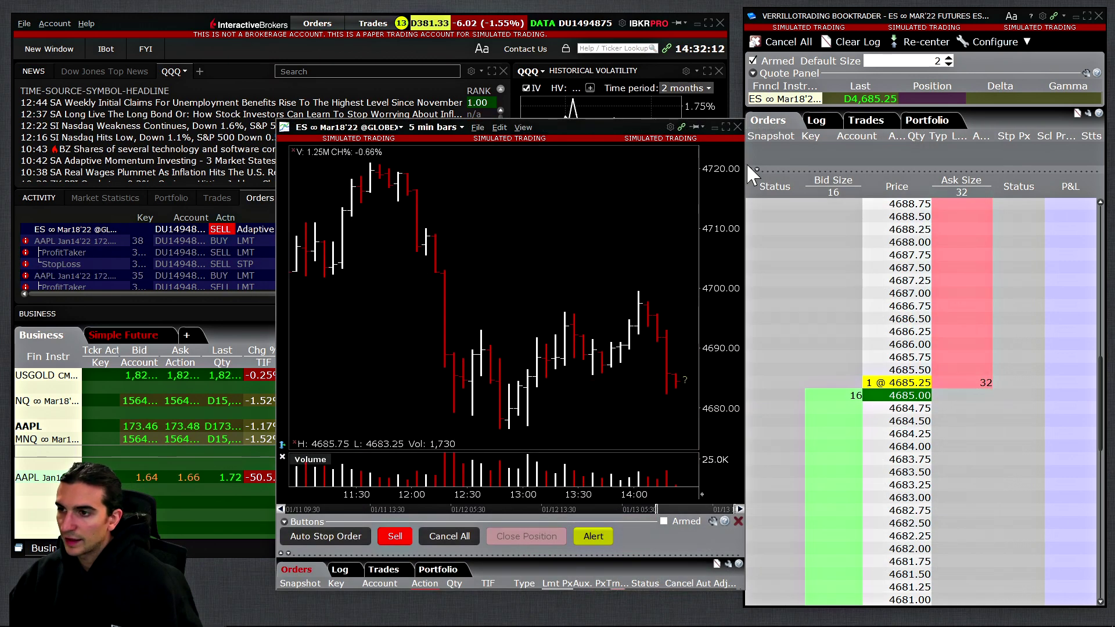
drag(939, 16, 939, 13)
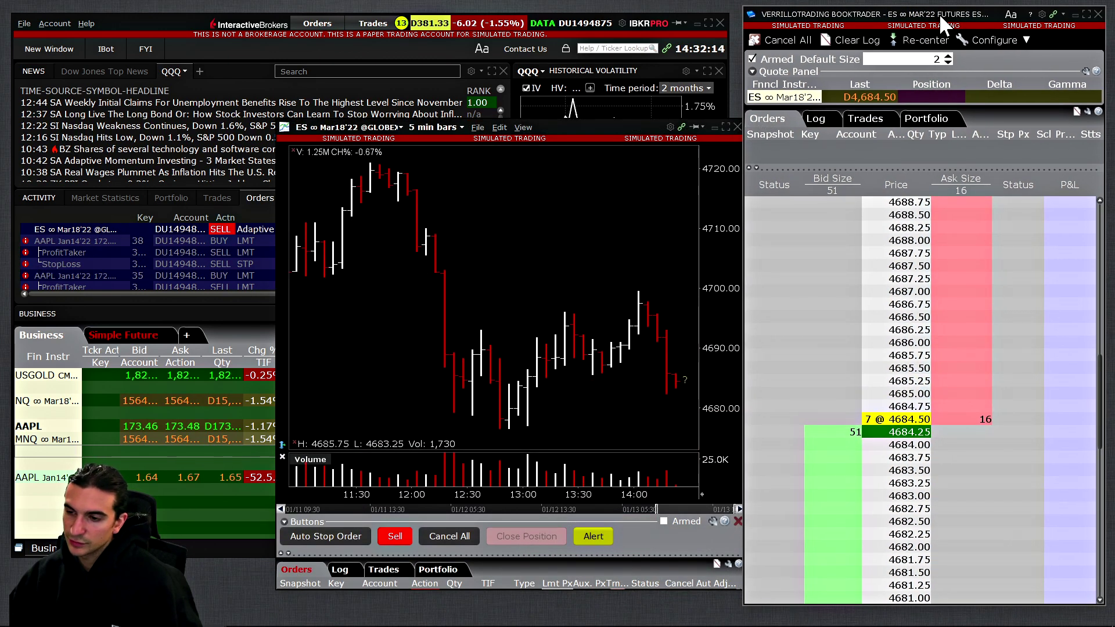